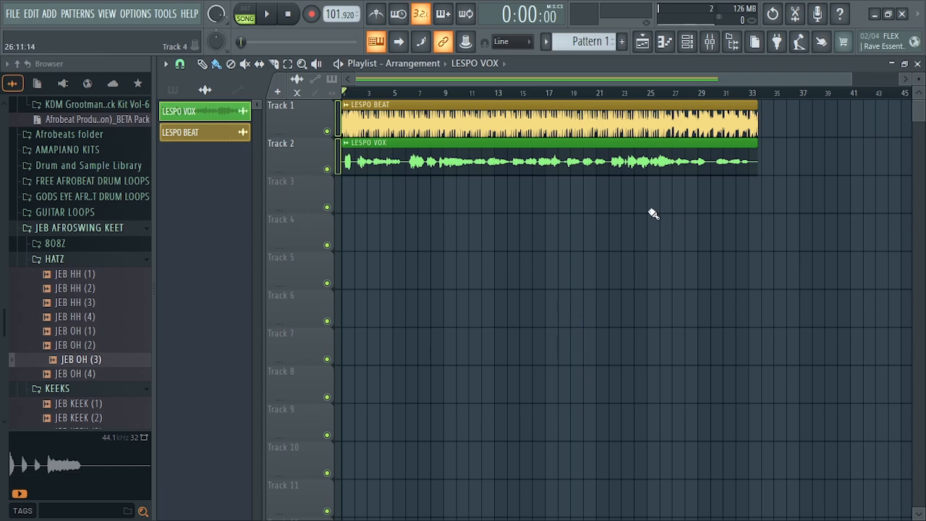
Route the LESPO VOX clip to mixer track 2 and the LESPO BEAT clip to mixer track 1.
{"action": "left_click_drag", "start_coordinate": [852, 79], "coordinate": [879, 91]}
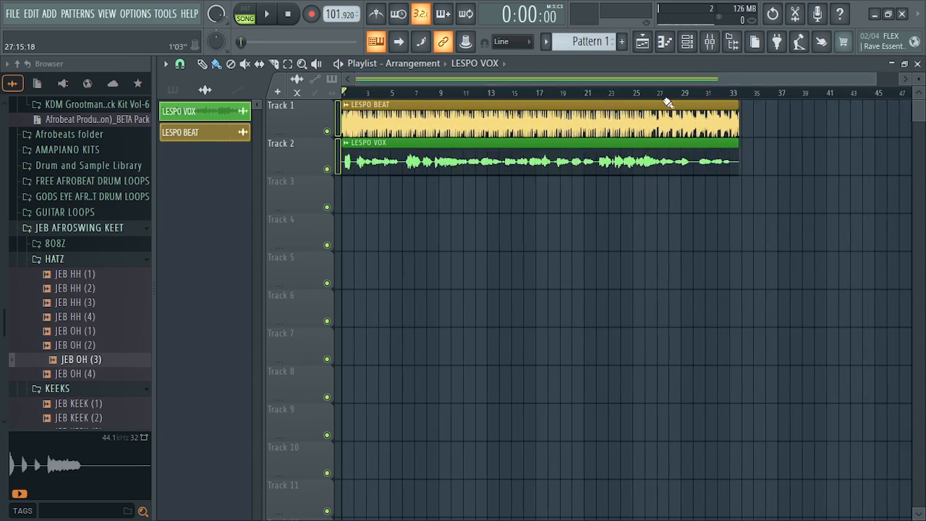
{"action": "double_click", "coordinate": [374, 149]}
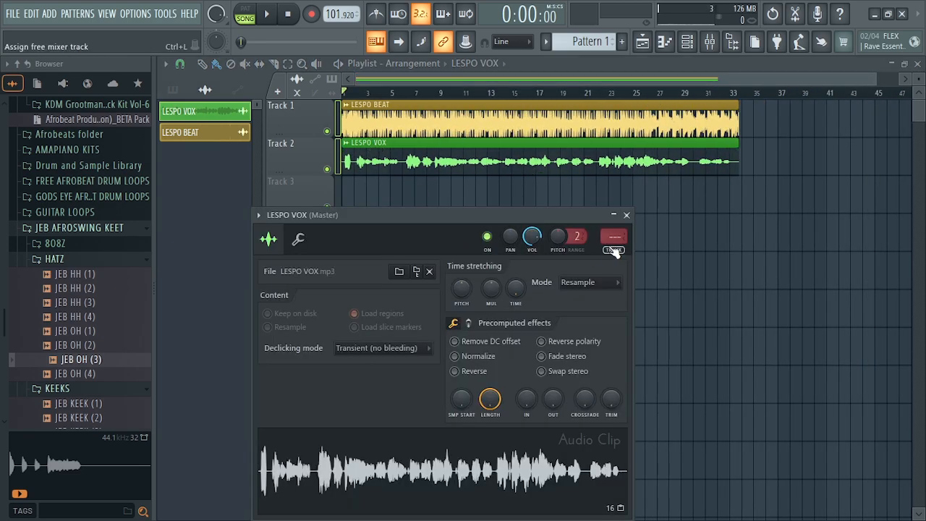
{"action": "scroll", "coordinate": [608, 239], "scroll_direction": "up", "scroll_amount": 1}
{"action": "double_click", "coordinate": [561, 105]}
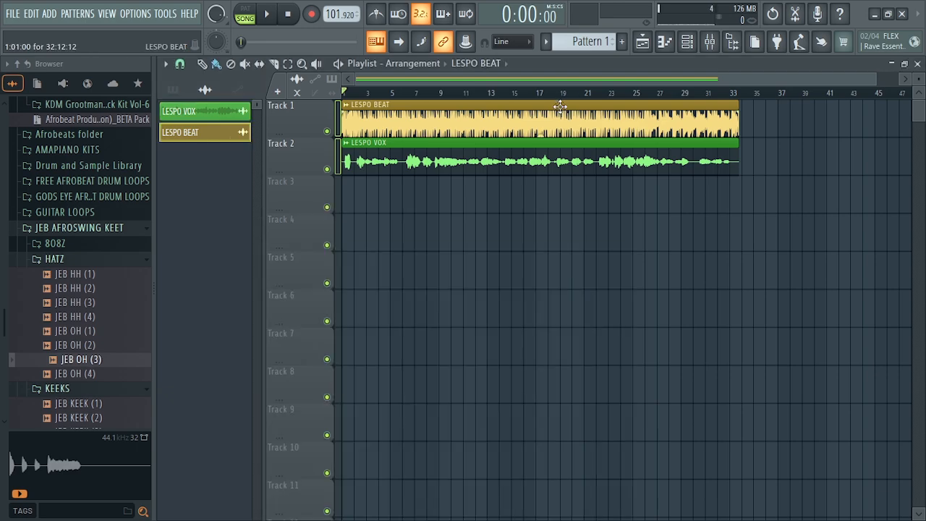
{"action": "scroll", "coordinate": [626, 255], "scroll_direction": "up", "scroll_amount": 1}
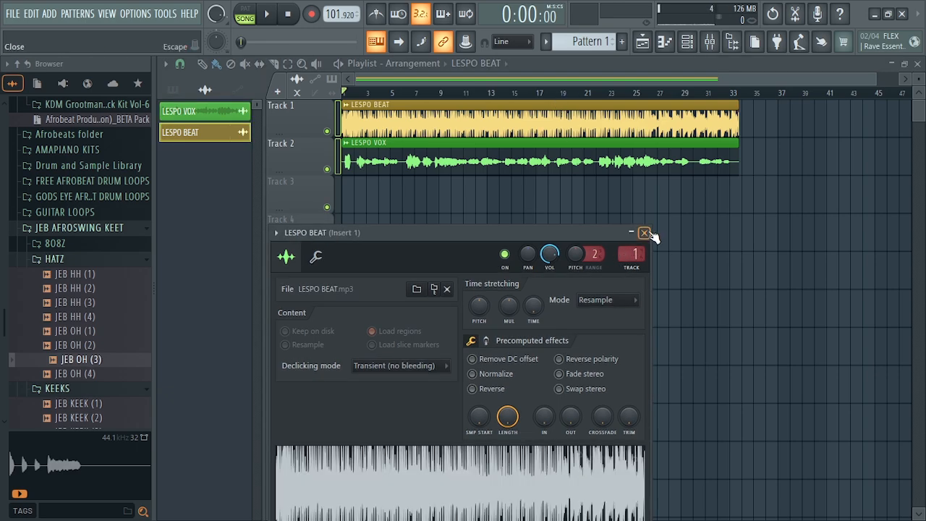
{"action": "left_click", "coordinate": [644, 232]}
Play the song with the vocal's mixer track, Insert 2, soloed.
{"action": "left_click", "coordinate": [710, 42]}
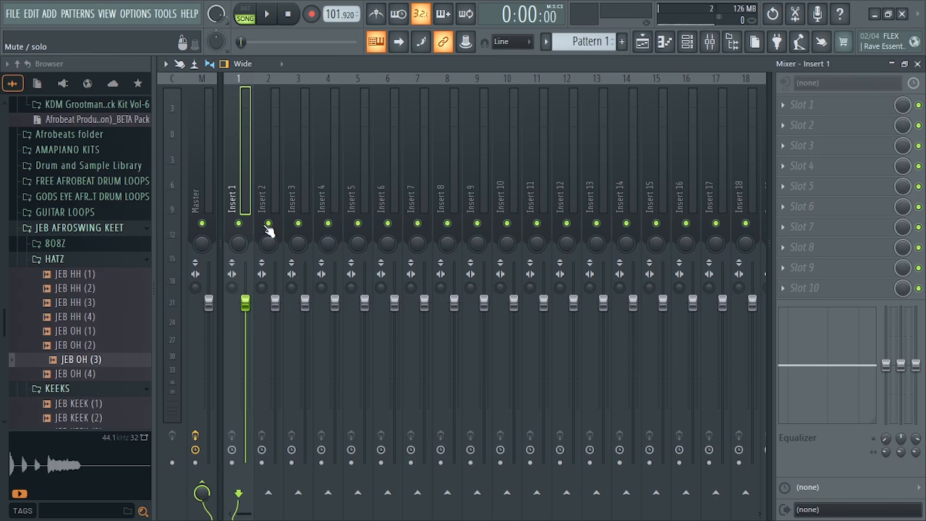
{"action": "key", "text": "space"}
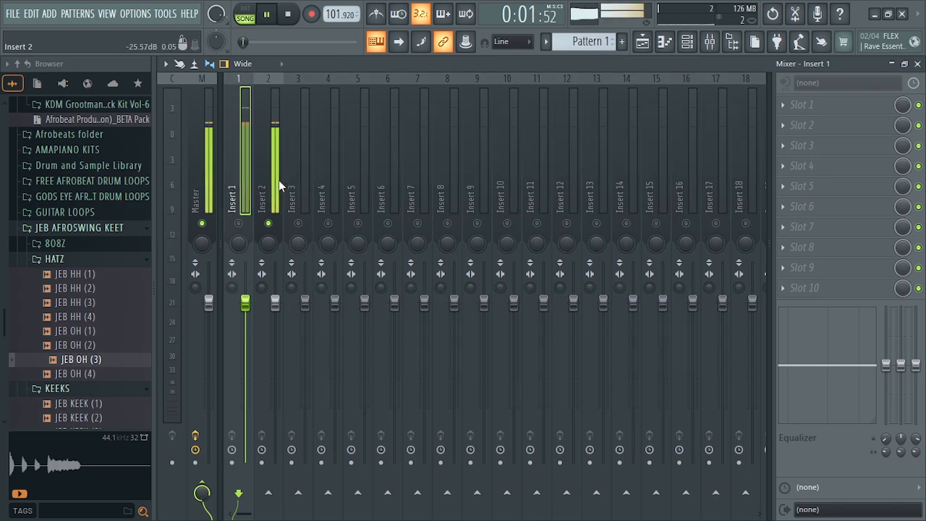
{"action": "right_click", "coordinate": [268, 223]}
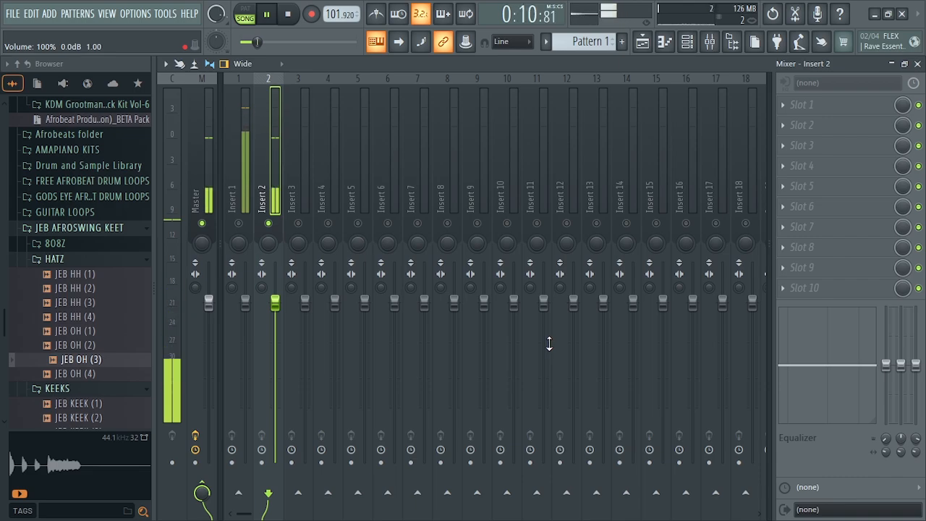
Set the LESPO VOX clip's gain to 2.8 dB in the playlist and stop playback.
{"action": "left_click", "coordinate": [917, 63]}
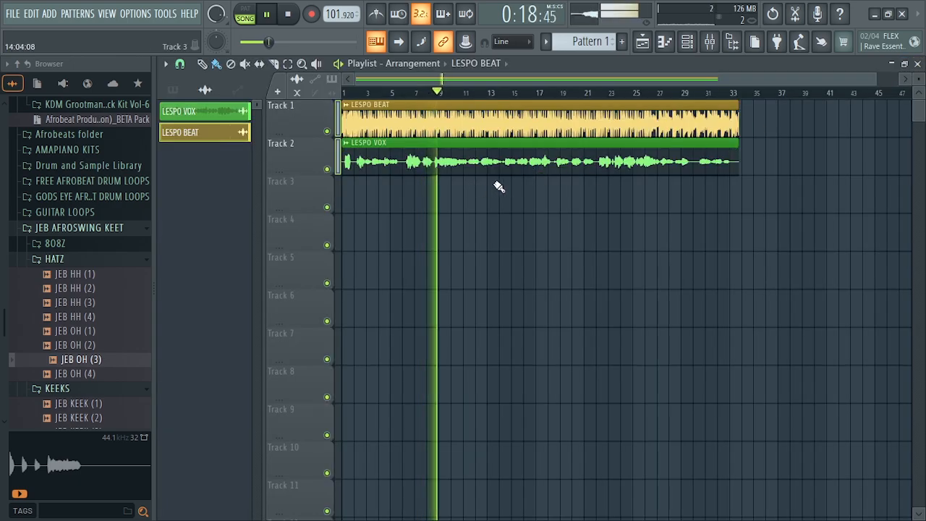
{"action": "left_click_drag", "start_coordinate": [874, 80], "coordinate": [733, 80]}
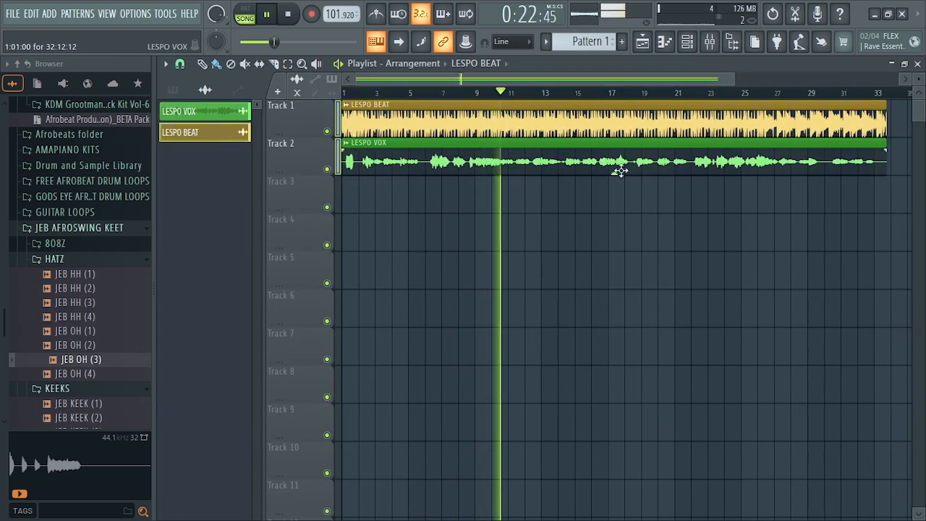
{"action": "left_click_drag", "start_coordinate": [615, 173], "coordinate": [615, 160]}
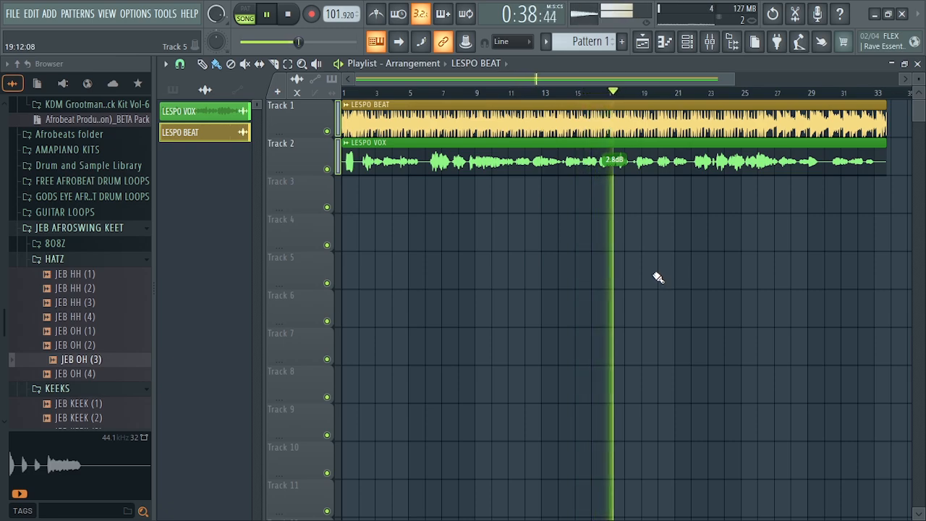
{"action": "key", "text": "space"}
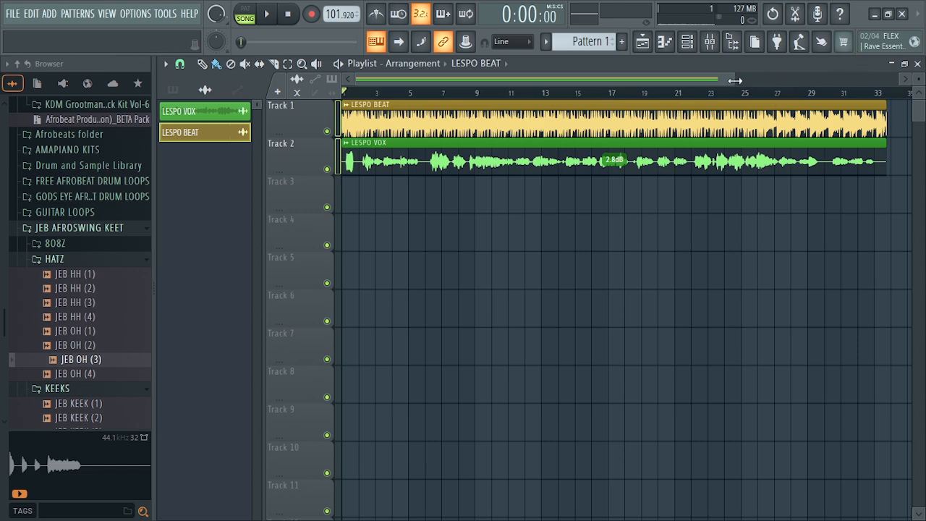
Minimize the open windows, launch VirtualDJ from the desktop and move its window clear of the desktop audio files.
{"action": "left_click_drag", "start_coordinate": [735, 81], "coordinate": [833, 75]}
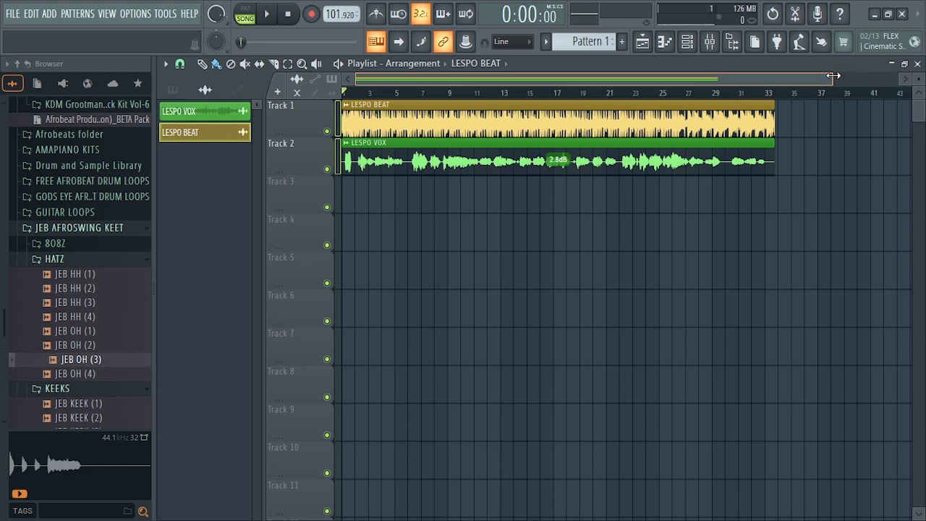
{"action": "left_click", "coordinate": [876, 17]}
{"action": "left_click", "coordinate": [847, 7]}
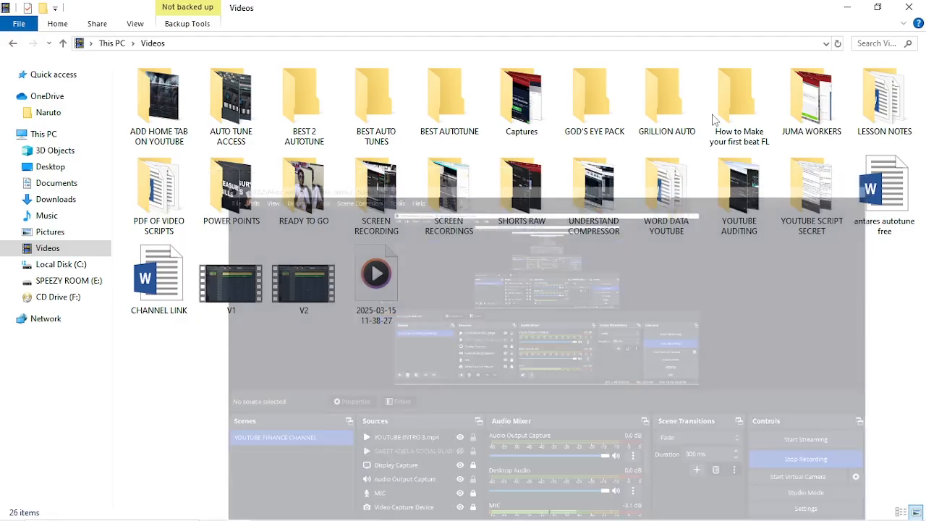
{"action": "left_click", "coordinate": [847, 8]}
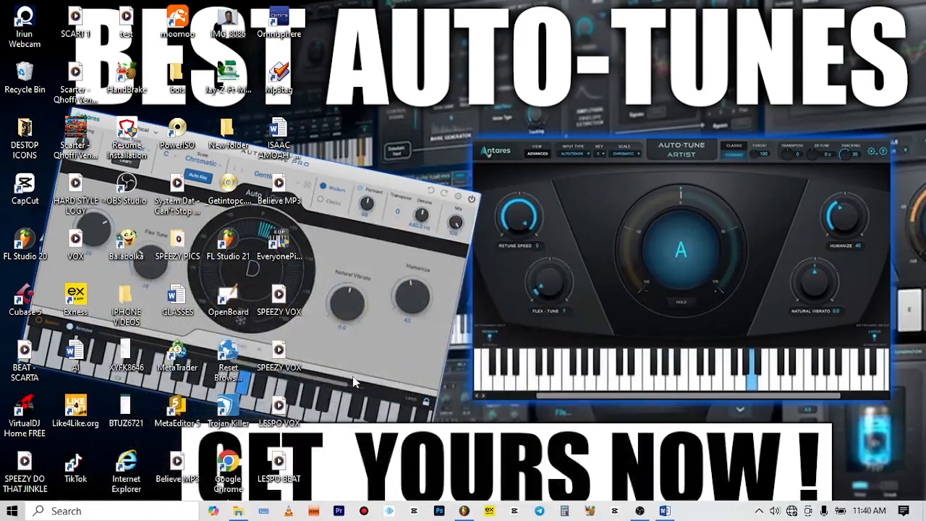
{"action": "double_click", "coordinate": [32, 414]}
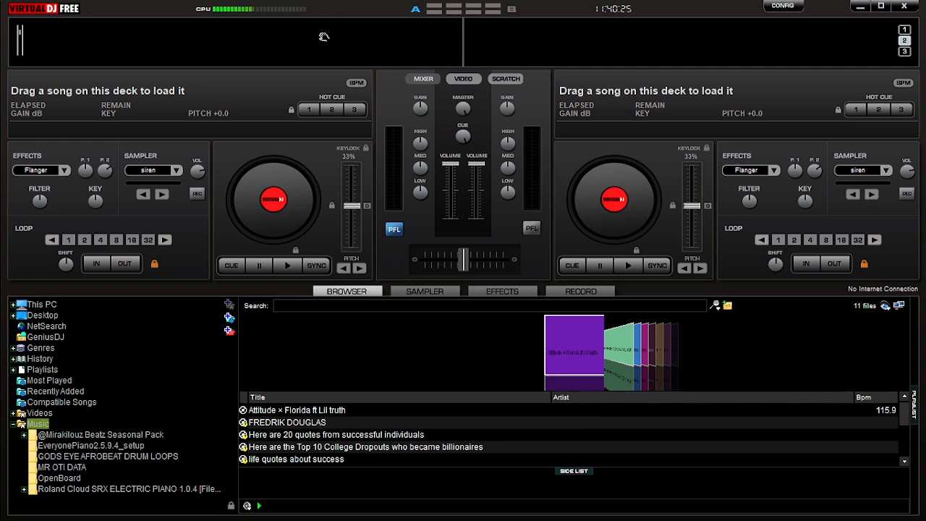
{"action": "left_click", "coordinate": [880, 5]}
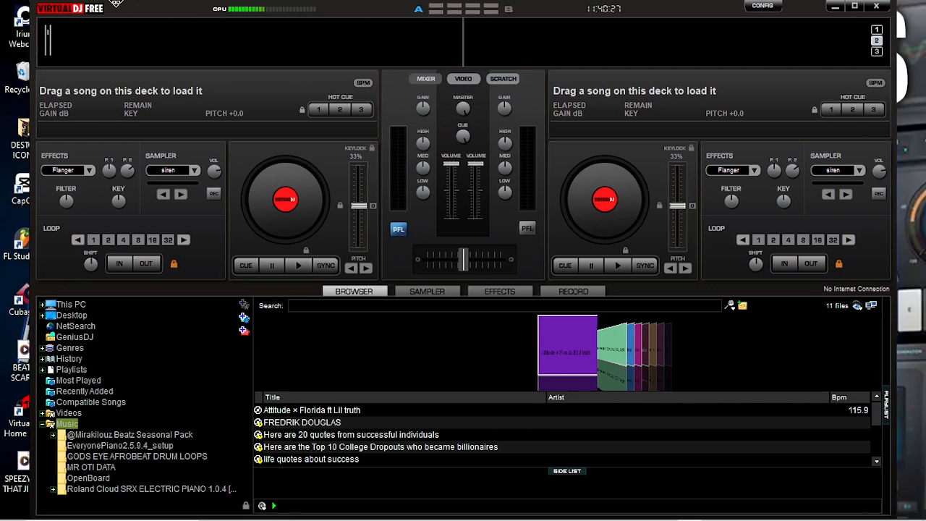
{"action": "left_click_drag", "start_coordinate": [116, 4], "coordinate": [486, 51]}
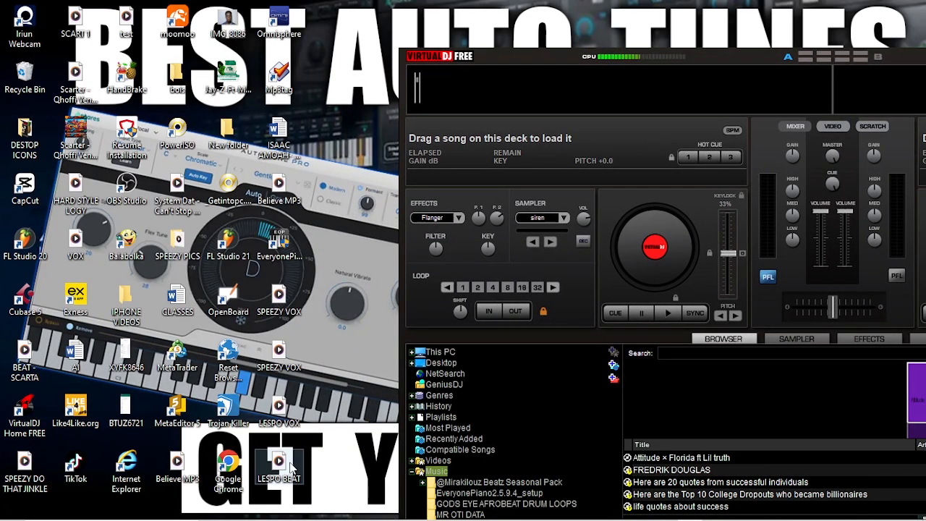
Load the desktop file LESPO BEAT onto VirtualDJ's first deck, check its detected key and tempo, and close VirtualDJ.
{"action": "left_click_drag", "start_coordinate": [277, 475], "coordinate": [476, 148]}
{"action": "left_click_drag", "start_coordinate": [716, 58], "coordinate": [356, 9]}
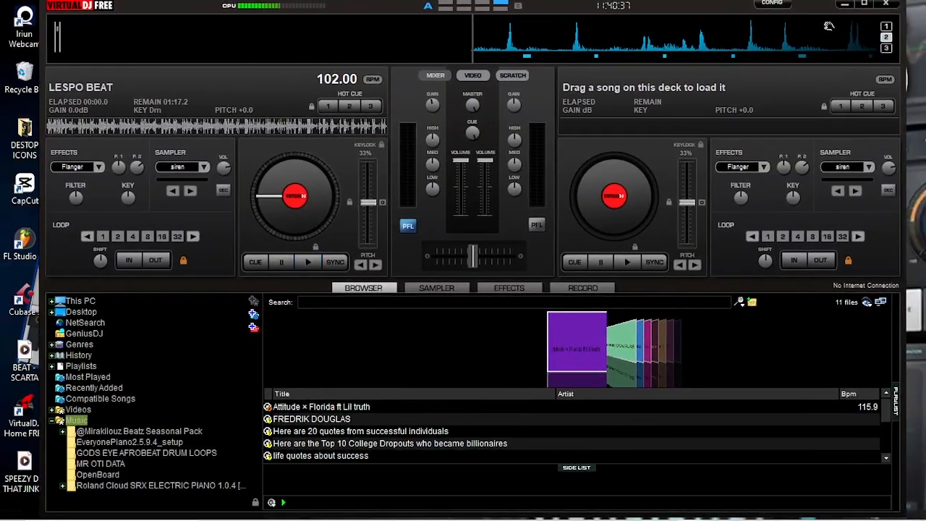
{"action": "left_click", "coordinate": [864, 4]}
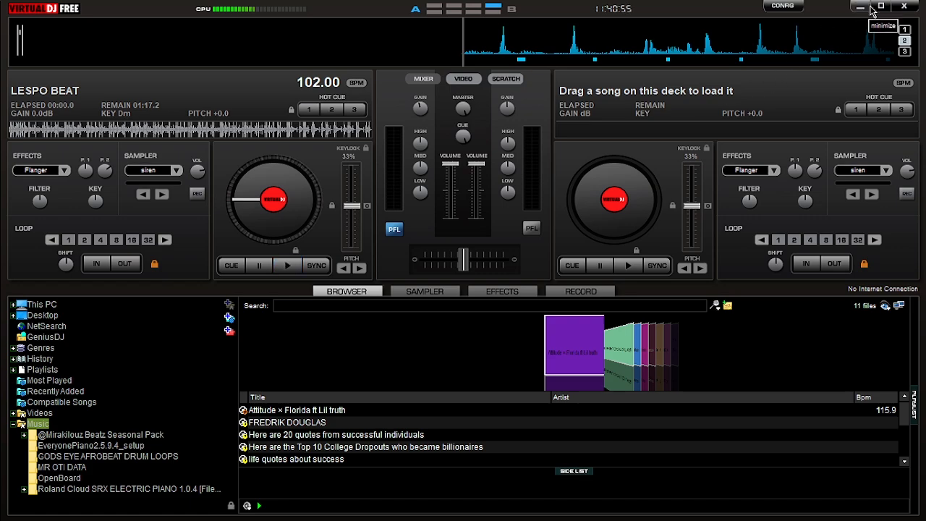
{"action": "left_click", "coordinate": [904, 6]}
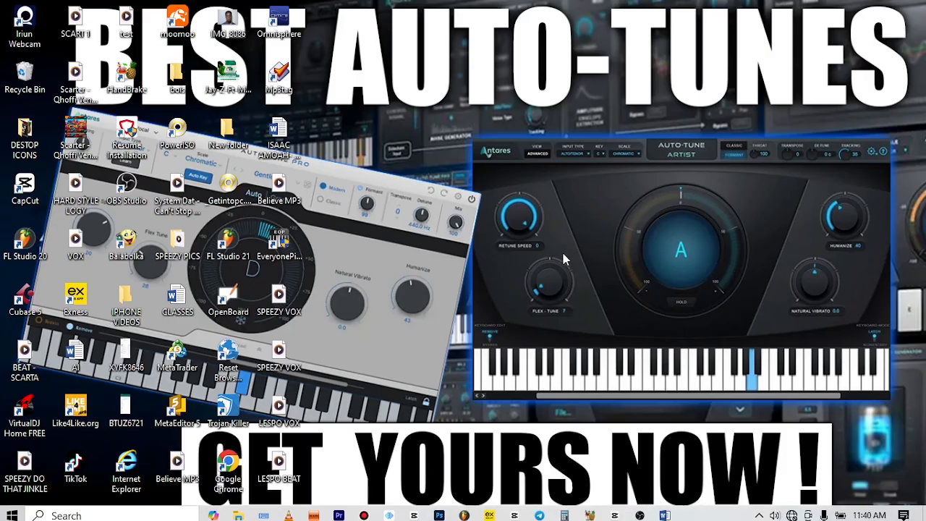
Switch back to FL Studio and load Auto-Key into effect slot 1 of the vocal's mixer track, Insert 2.
{"action": "left_click", "coordinate": [463, 510]}
{"action": "left_click", "coordinate": [709, 41]}
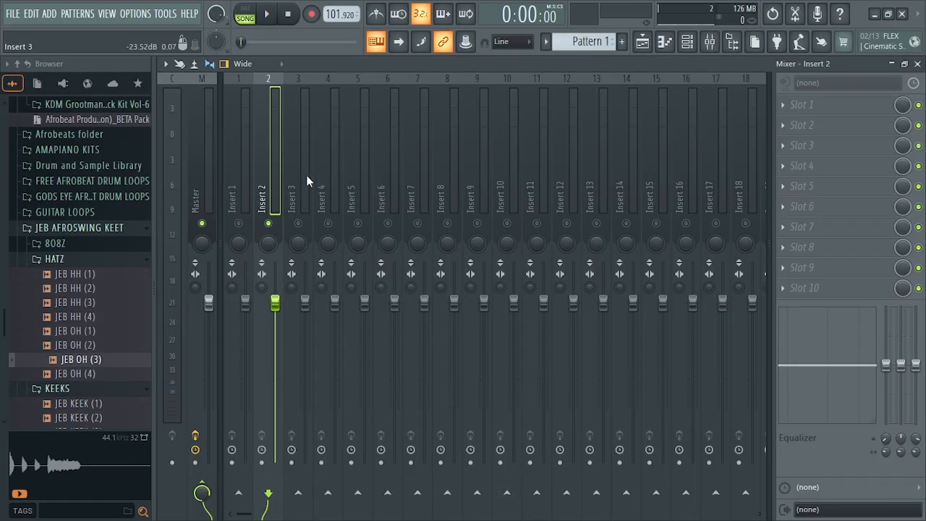
{"action": "left_click", "coordinate": [782, 106]}
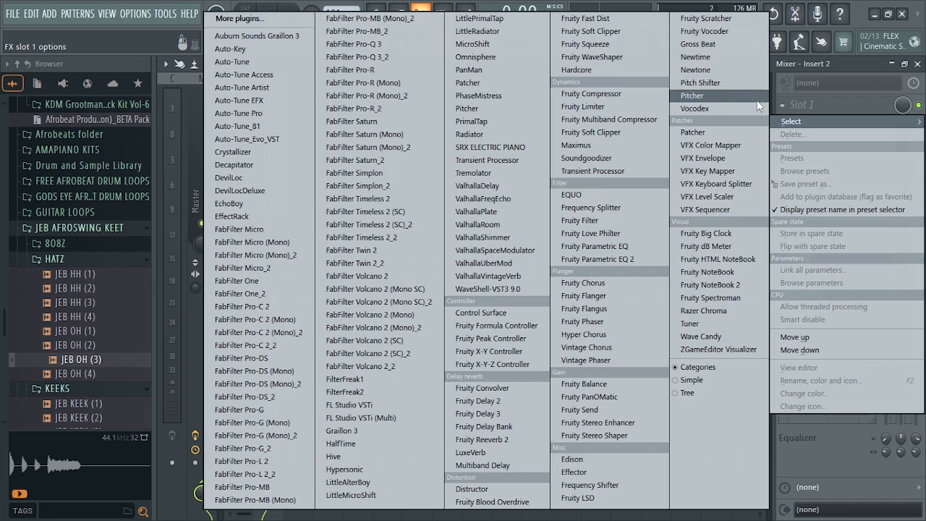
{"action": "left_click", "coordinate": [231, 49]}
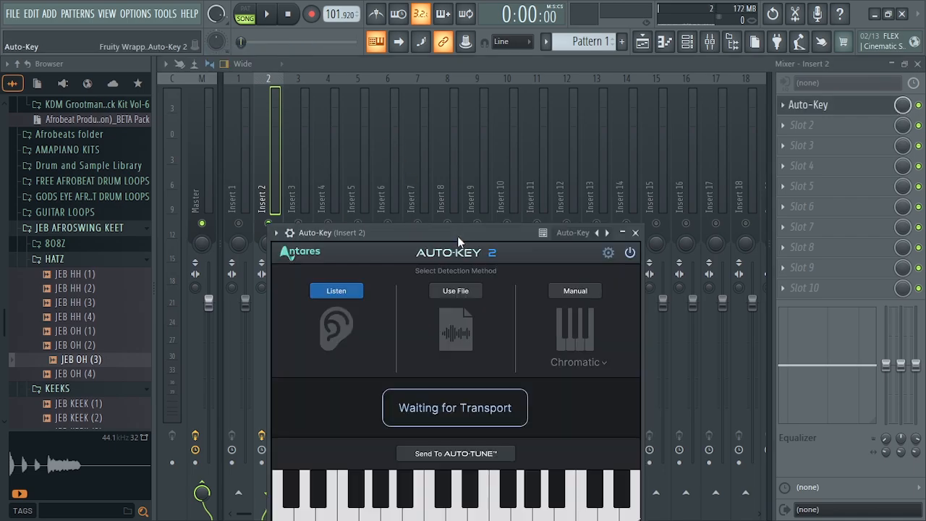
Play the song so Auto-Key can analyze the vocal's key in Listen mode, and stop playback.
{"action": "left_click_drag", "start_coordinate": [457, 233], "coordinate": [466, 135]}
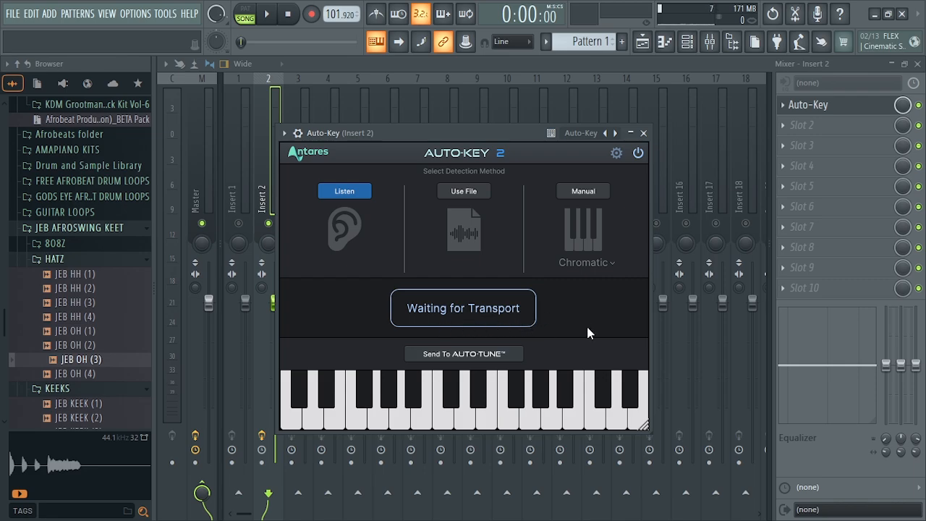
{"action": "key", "text": "space"}
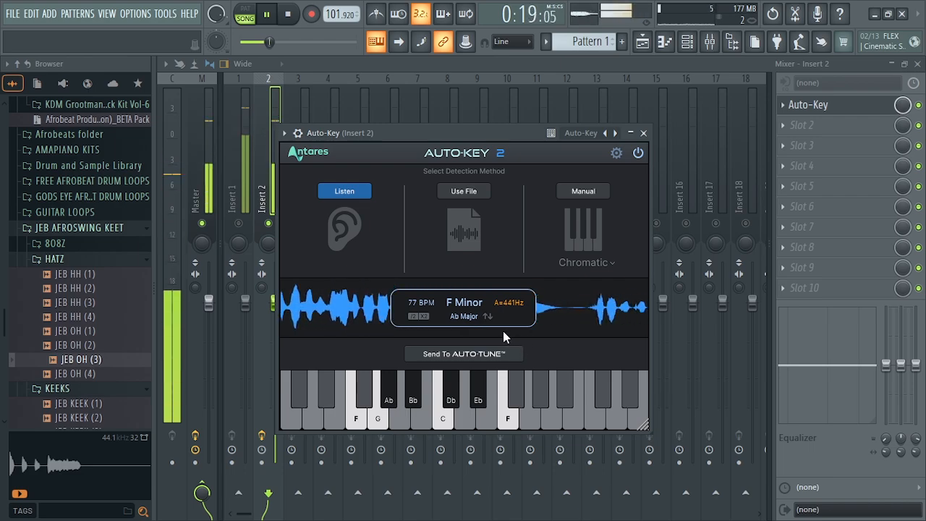
{"action": "key", "text": "space"}
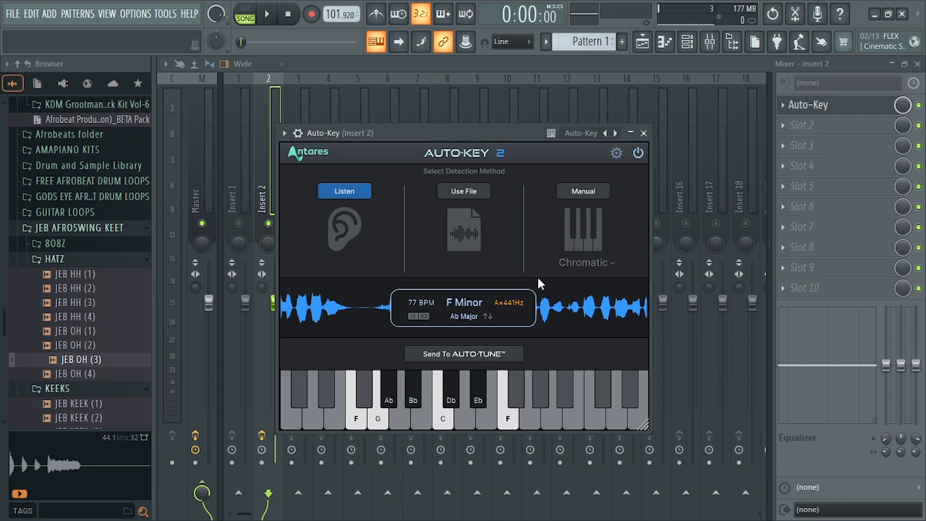
Load Auto-Tune_Evo_VST into effect slot 2 of Insert 2 and set its key to D with the Minor scale.
{"action": "left_click", "coordinate": [643, 132]}
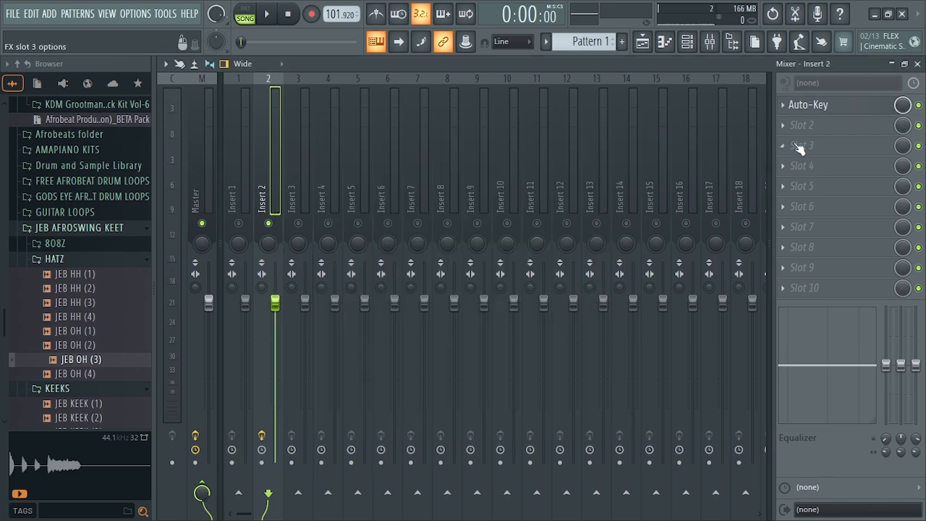
{"action": "left_click", "coordinate": [783, 127]}
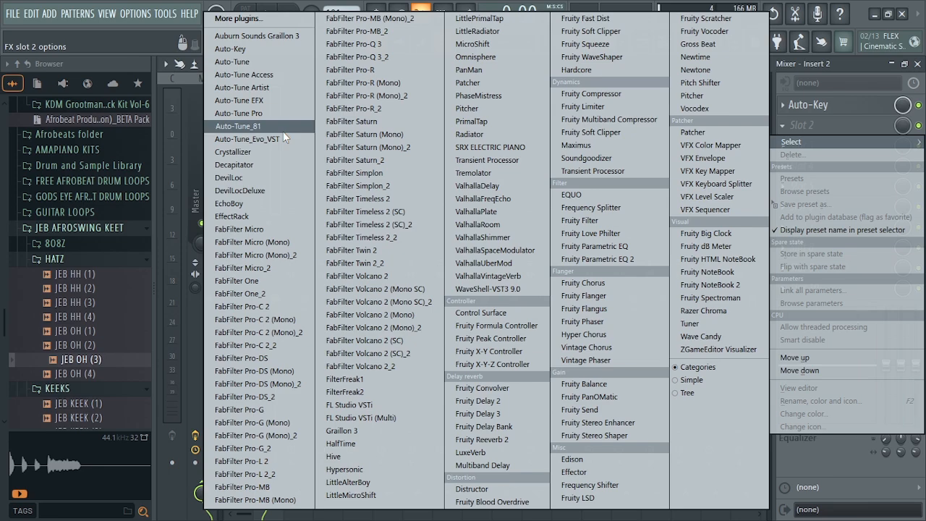
{"action": "left_click", "coordinate": [246, 139]}
{"action": "left_click", "coordinate": [436, 102]}
{"action": "left_click", "coordinate": [439, 145]}
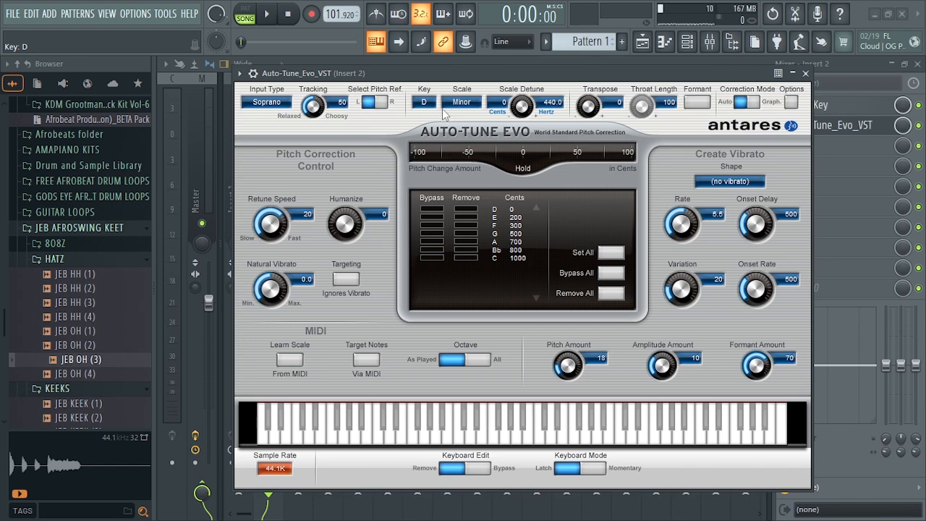
Set Auto-Tune Evo's Retune Speed to 12 and Humanize to 48.
{"action": "left_click_drag", "start_coordinate": [273, 229], "coordinate": [273, 242]}
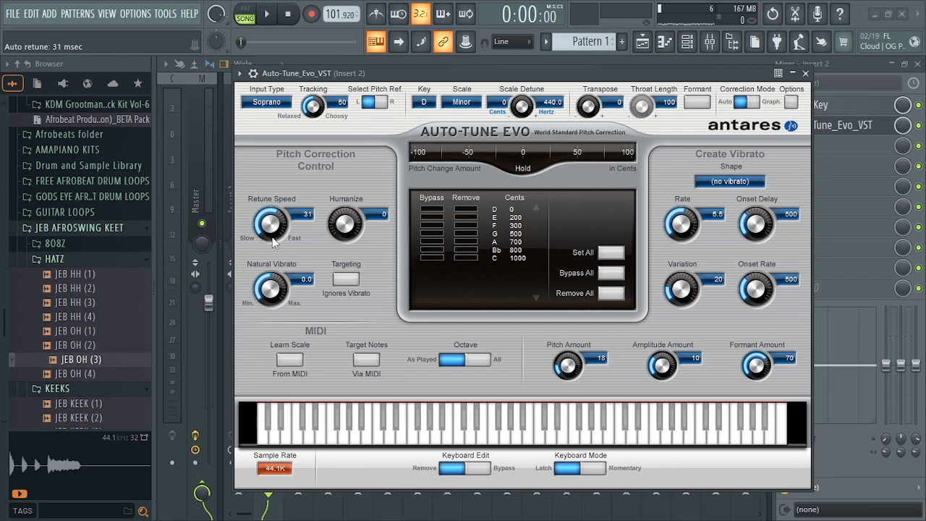
{"action": "left_click_drag", "start_coordinate": [274, 243], "coordinate": [275, 178]}
{"action": "left_click_drag", "start_coordinate": [275, 234], "coordinate": [279, 212]}
{"action": "mouse_move", "coordinate": [344, 231]}
{"action": "left_mouse_down"}
{"action": "mouse_move", "coordinate": [342, 181]}
{"action": "mouse_move", "coordinate": [344, 235]}
{"action": "left_mouse_up"}
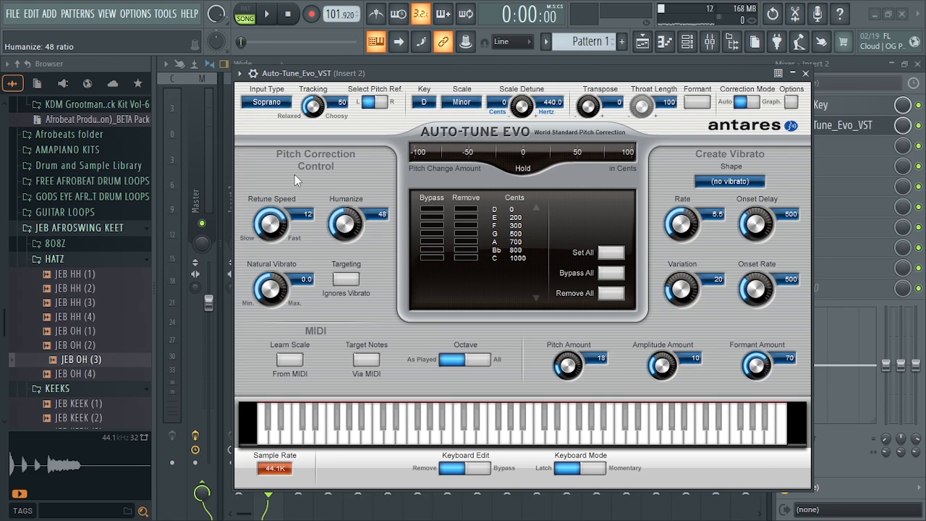
Choose Soprano as Auto-Tune Evo's input type and play the song to audition the tuned vocal.
{"action": "left_click", "coordinate": [264, 105]}
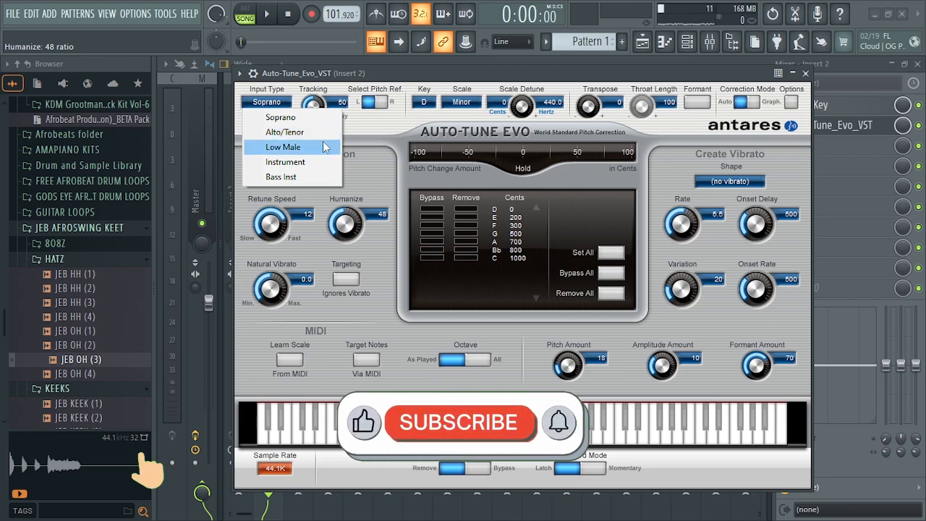
{"action": "left_click", "coordinate": [311, 117]}
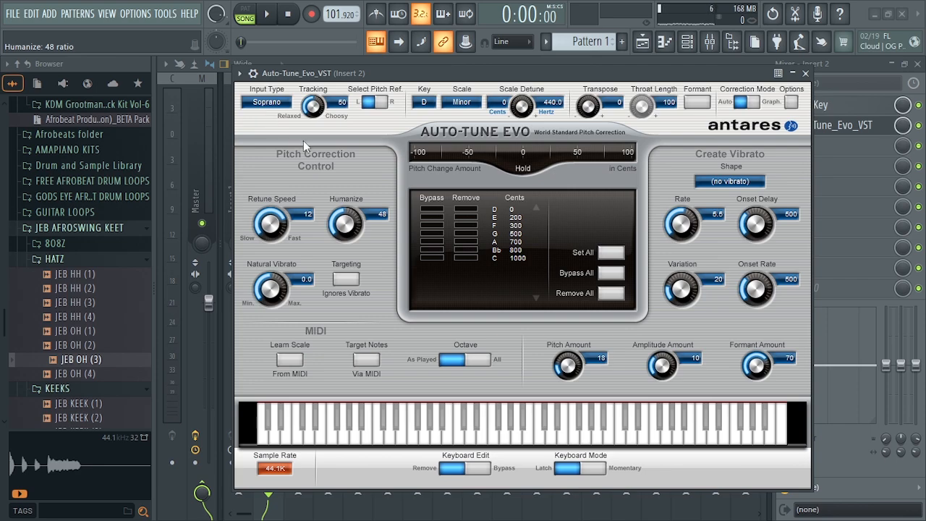
{"action": "left_click_drag", "start_coordinate": [443, 81], "coordinate": [437, 87]}
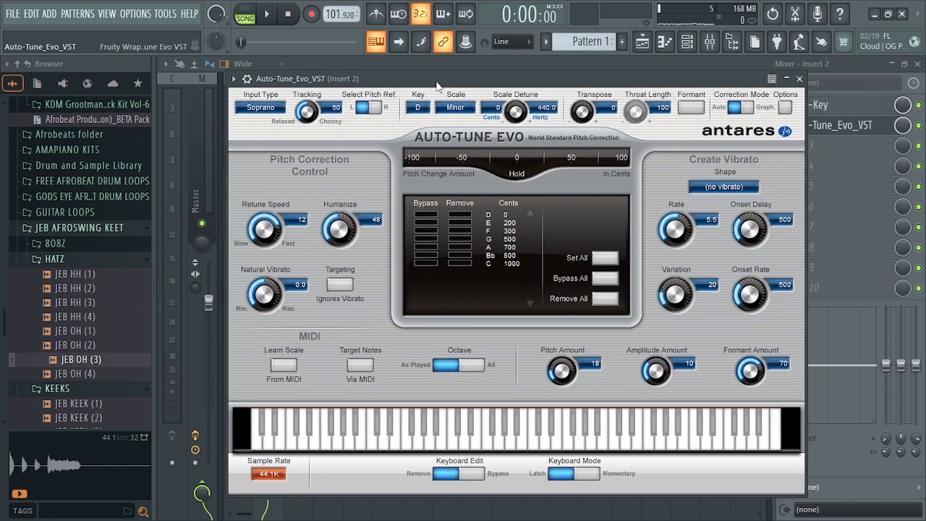
{"action": "key", "text": "space"}
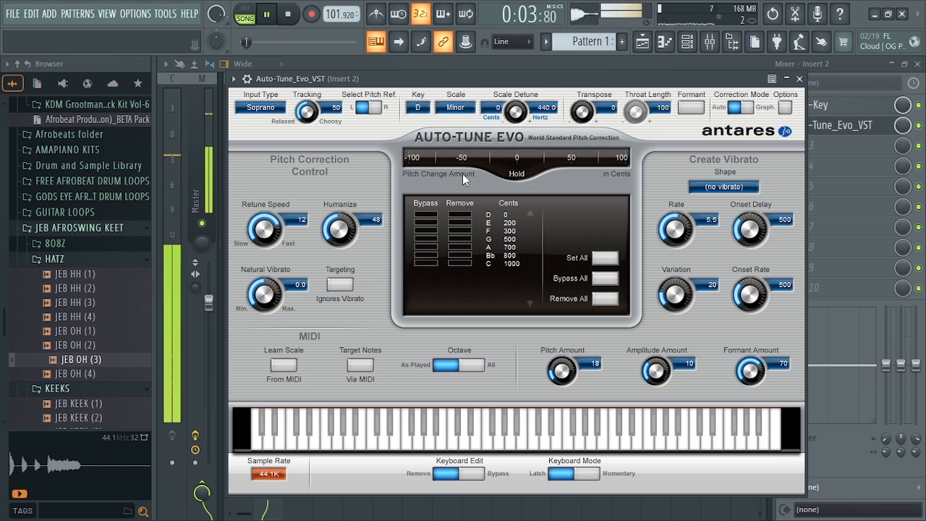
Stop playback, set Auto-Tune Evo's Retune Speed to the fastest setting and play the song again.
{"action": "left_click_drag", "start_coordinate": [470, 86], "coordinate": [506, 84]}
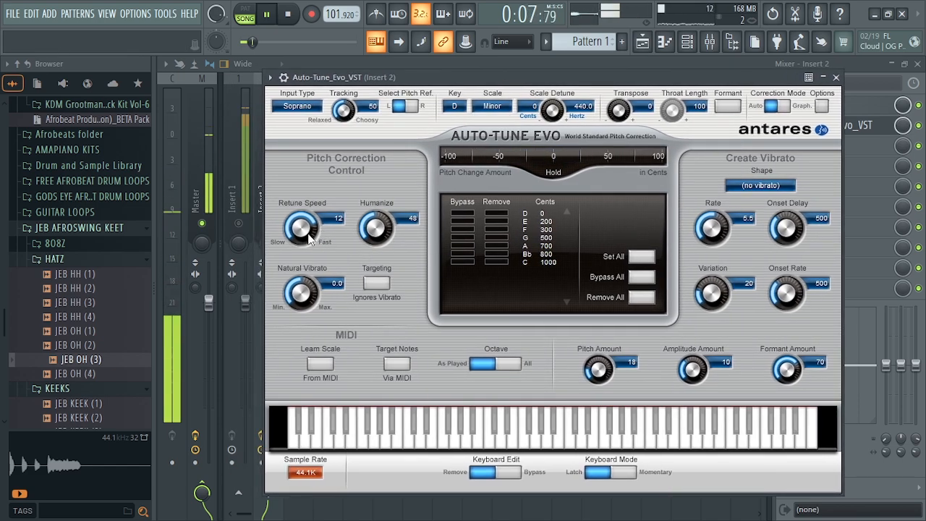
{"action": "key", "text": "space"}
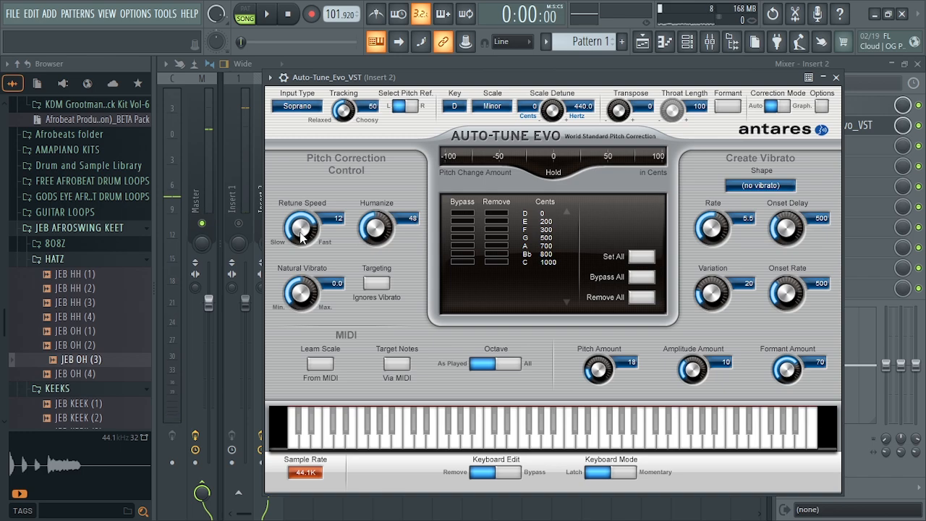
{"action": "left_click_drag", "start_coordinate": [303, 237], "coordinate": [296, 167]}
{"action": "key", "text": "space"}
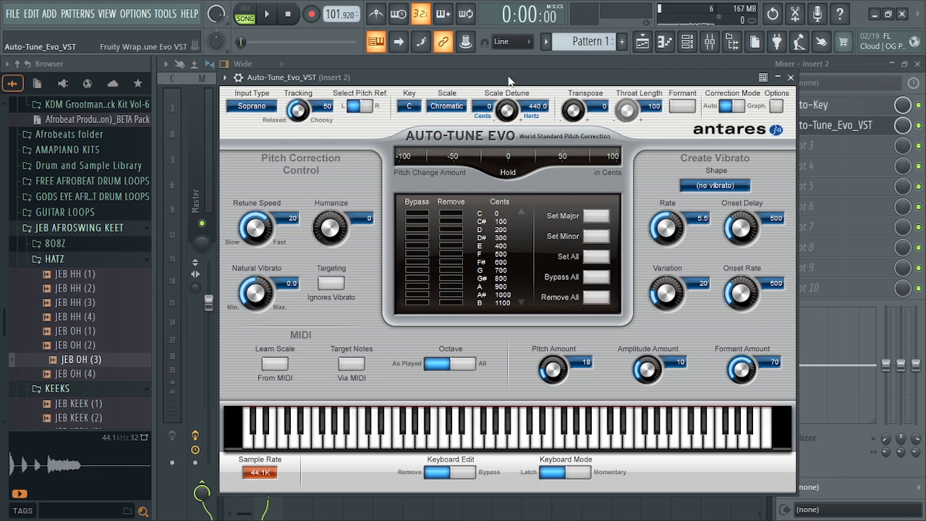
Set Auto-Tune Evo's scale to Minor and its key to D.
{"action": "left_click_drag", "start_coordinate": [507, 81], "coordinate": [522, 77]}
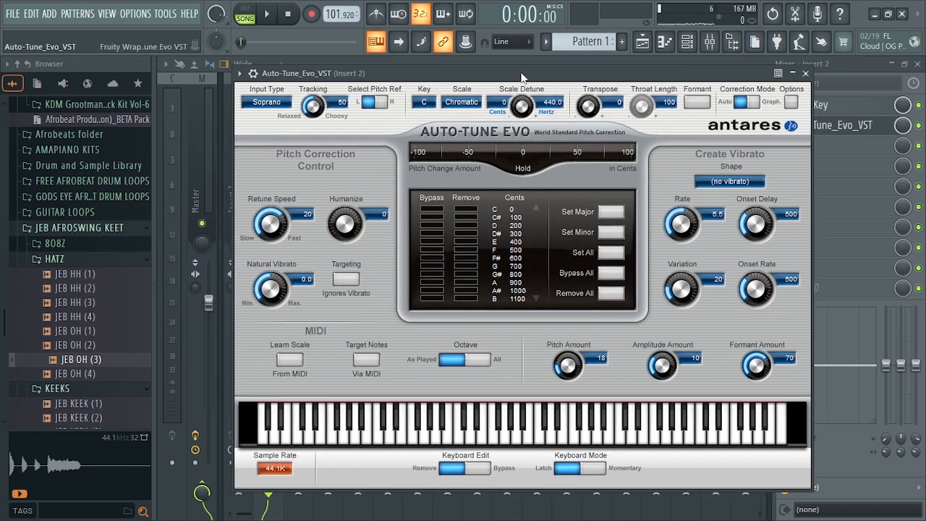
{"action": "left_click", "coordinate": [460, 102]}
{"action": "left_click", "coordinate": [552, 97]}
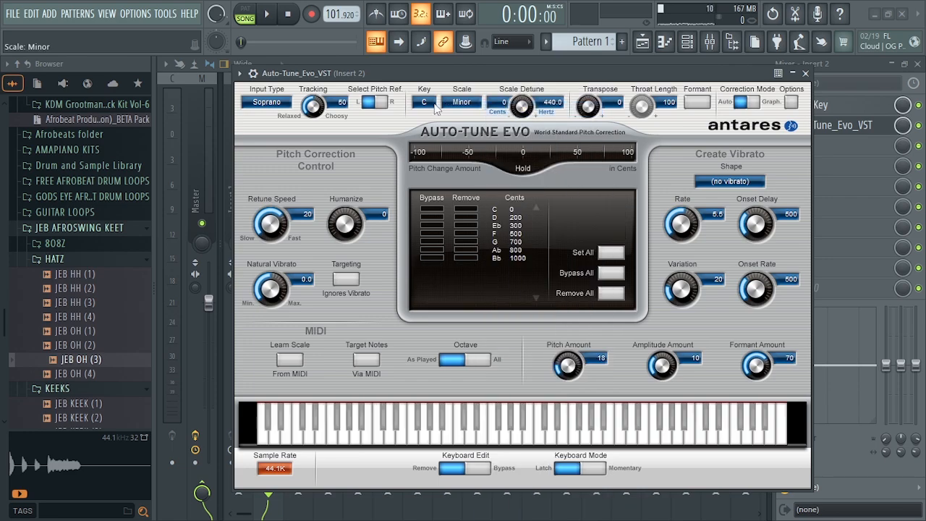
{"action": "left_click", "coordinate": [431, 101]}
{"action": "left_click", "coordinate": [441, 148]}
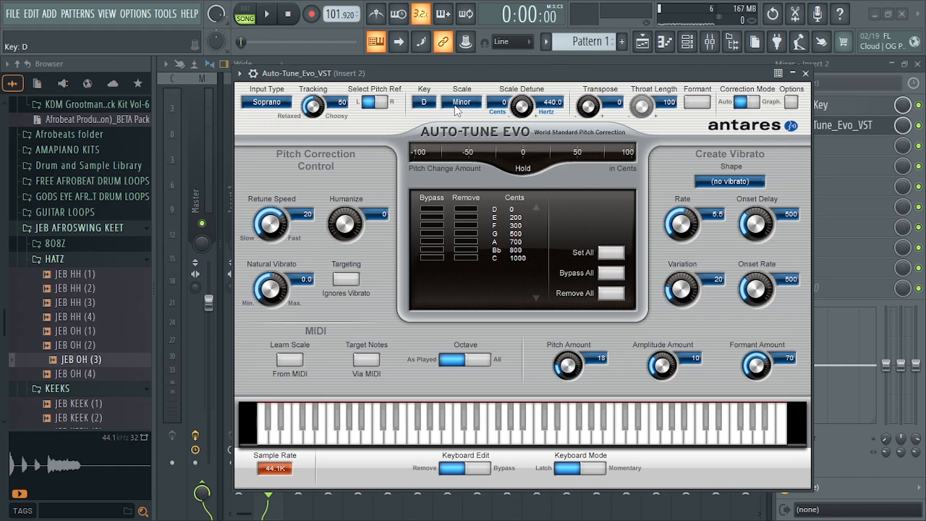
Set the Retune Speed to 12 and Humanize to 48 in Auto-Tune Evo.
{"action": "left_click_drag", "start_coordinate": [272, 227], "coordinate": [273, 242]}
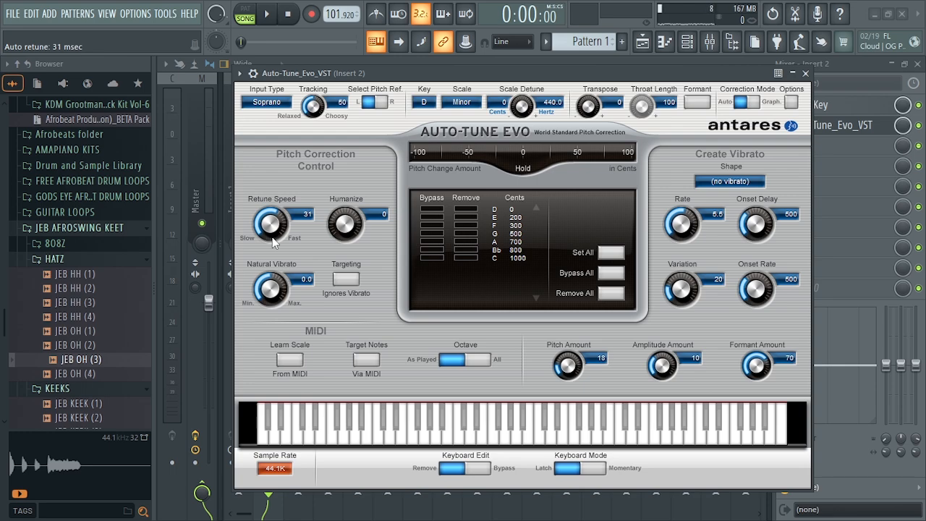
{"action": "left_click_drag", "start_coordinate": [273, 242], "coordinate": [278, 230]}
{"action": "left_click_drag", "start_coordinate": [266, 240], "coordinate": [278, 205]}
{"action": "left_click_drag", "start_coordinate": [345, 232], "coordinate": [345, 192]}
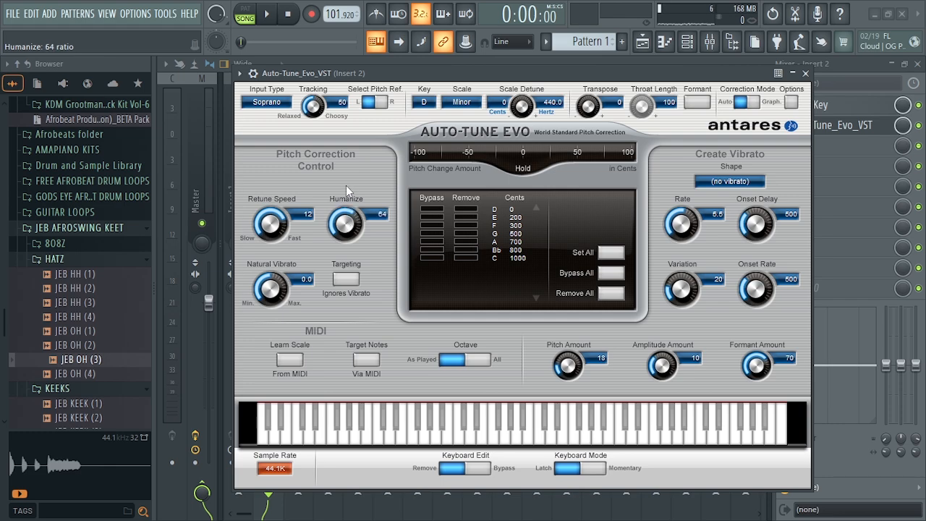
{"action": "left_click_drag", "start_coordinate": [346, 229], "coordinate": [342, 239]}
Review the input types while keeping Soprano, and play the song to audition the tuned vocal before stopping playback.
{"action": "left_click", "coordinate": [263, 103]}
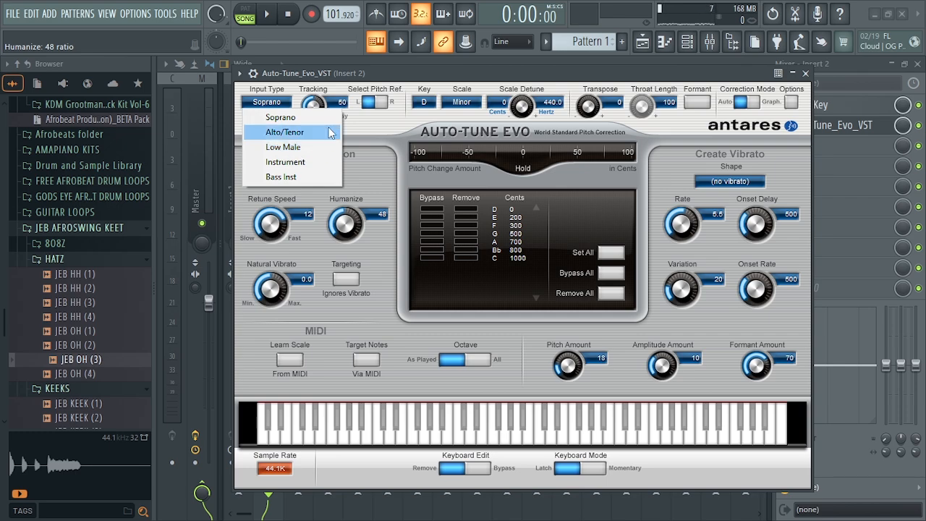
{"action": "left_click", "coordinate": [387, 131]}
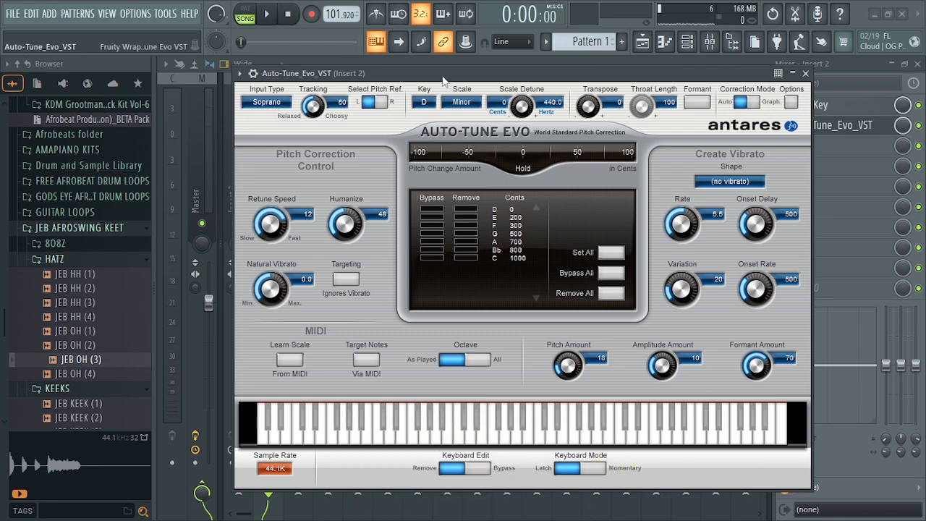
{"action": "mouse_move", "coordinate": [444, 79]}
{"action": "left_mouse_down"}
{"action": "mouse_move", "coordinate": [419, 84]}
{"action": "mouse_move", "coordinate": [436, 85]}
{"action": "left_mouse_up"}
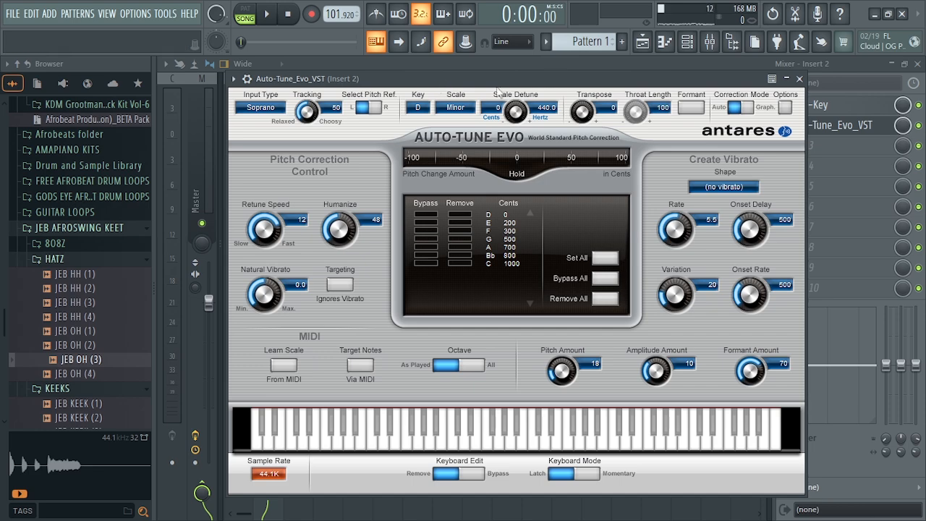
{"action": "key", "text": "space"}
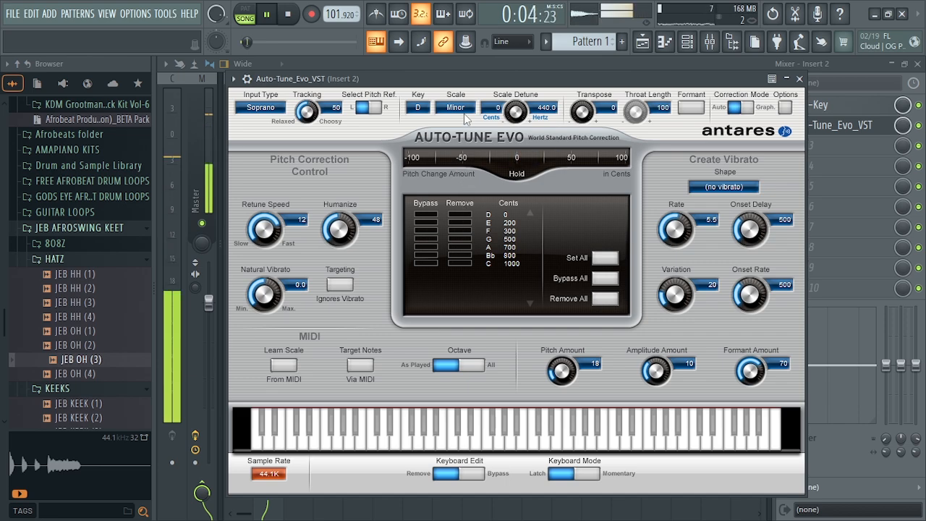
{"action": "left_click_drag", "start_coordinate": [469, 85], "coordinate": [504, 84]}
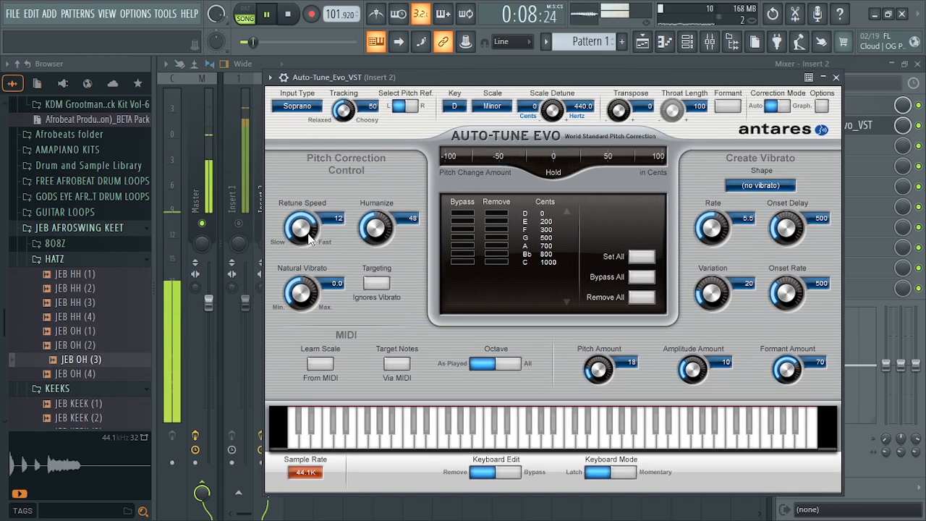
{"action": "key", "text": "space"}
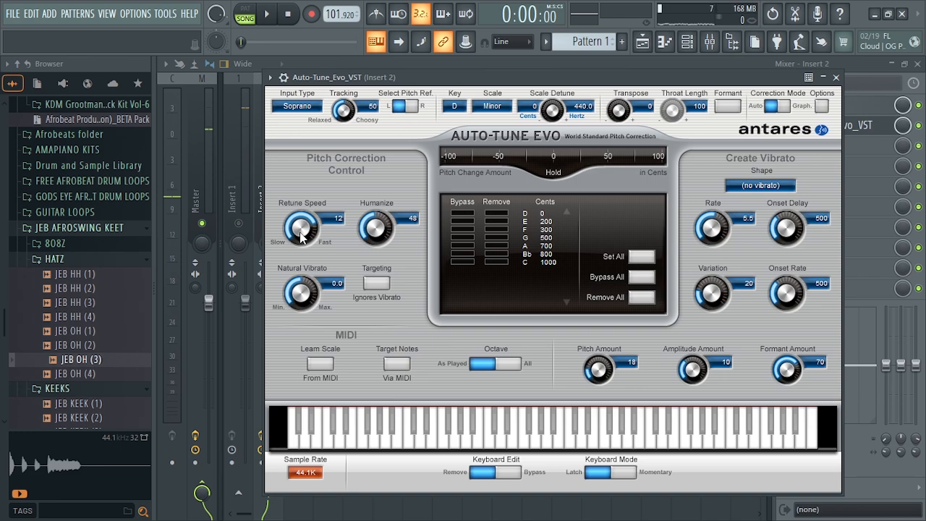
Set Auto-Tune Evo's Retune Speed to 0 and audition the vocal at that setting.
{"action": "left_click_drag", "start_coordinate": [303, 237], "coordinate": [297, 170]}
{"action": "key", "text": "space"}
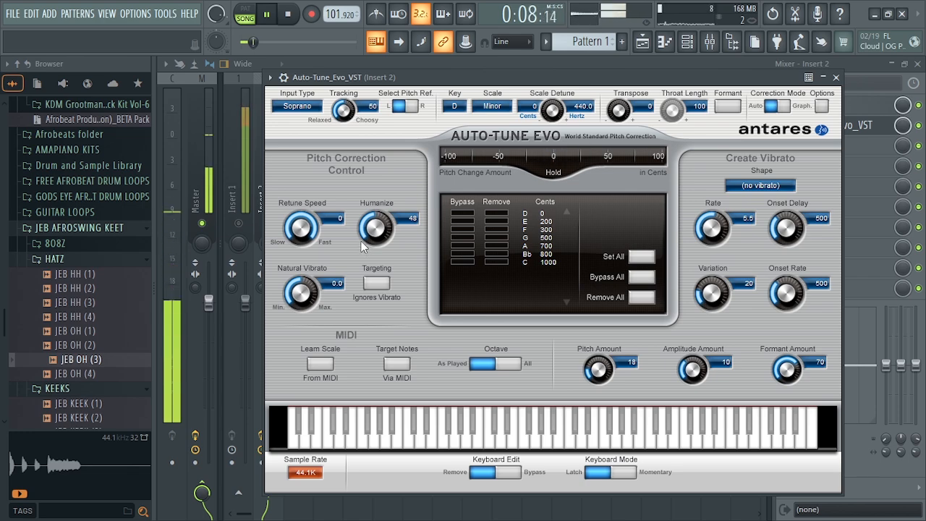
{"action": "key", "text": "space"}
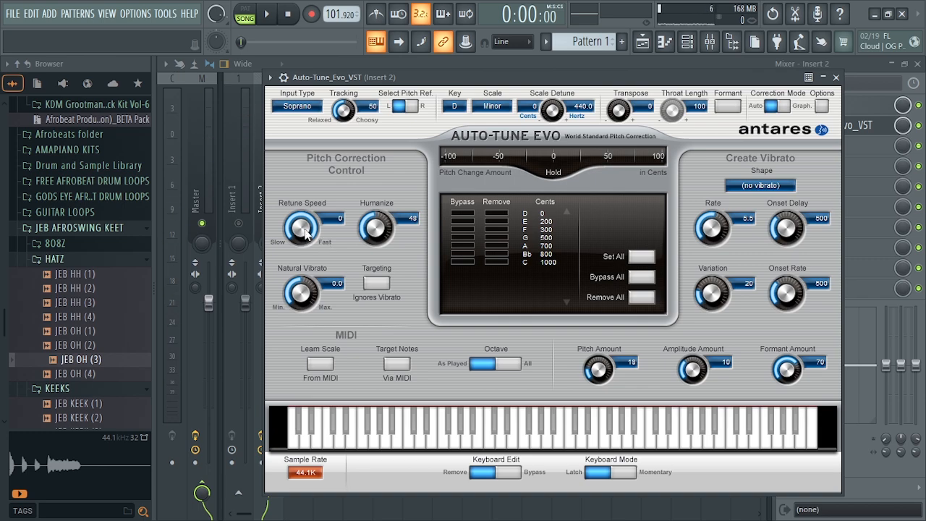
{"action": "left_click_drag", "start_coordinate": [304, 230], "coordinate": [307, 244]}
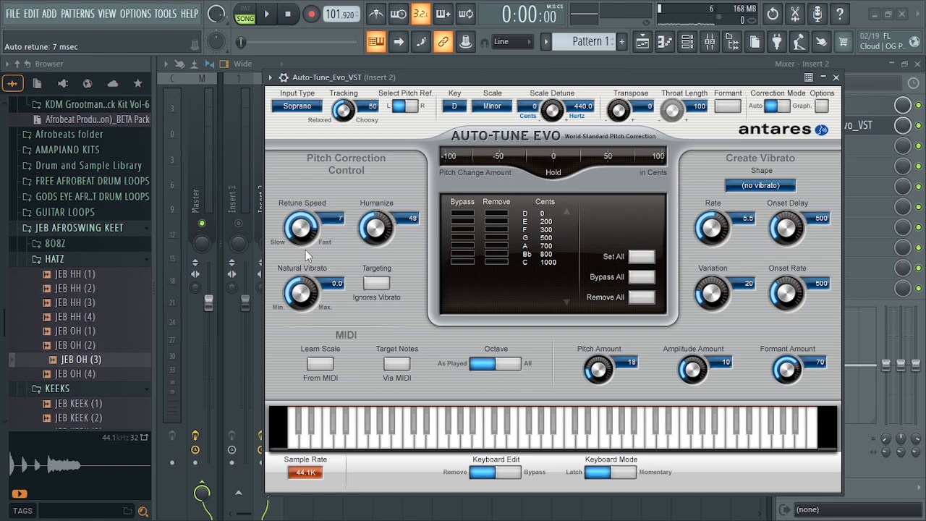
{"action": "left_click_drag", "start_coordinate": [305, 249], "coordinate": [308, 228]}
Unmute Insert 1 in the mixer and check the Auto-Key plugin on Insert 2, closing it again.
{"action": "left_click", "coordinate": [243, 231]}
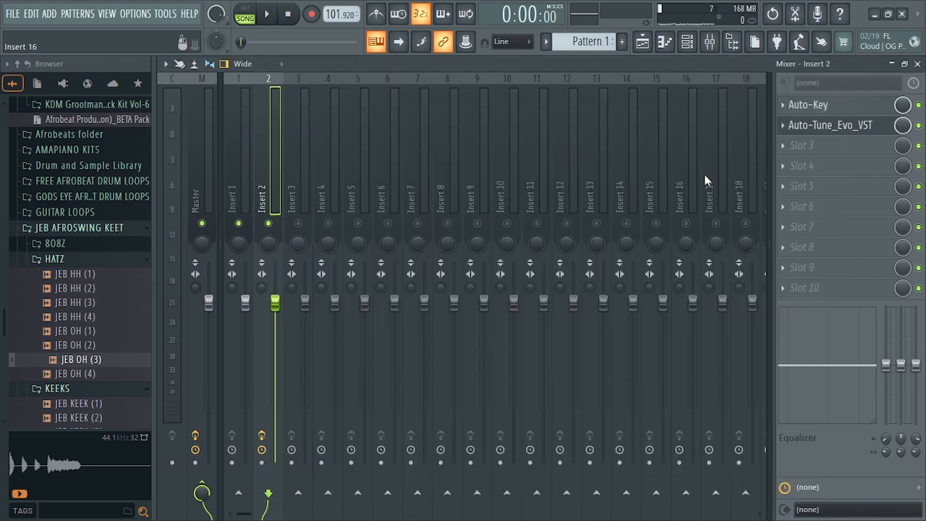
{"action": "left_click", "coordinate": [802, 125]}
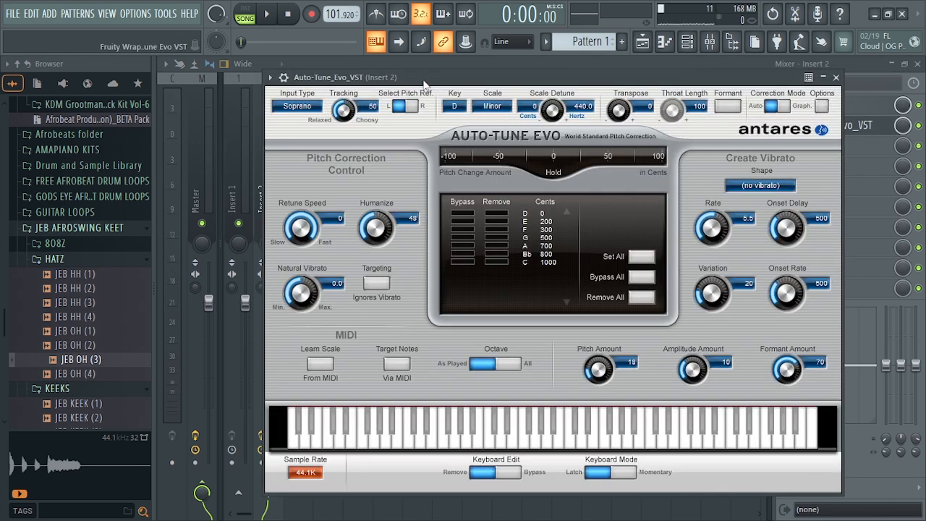
{"action": "left_click_drag", "start_coordinate": [424, 81], "coordinate": [433, 80]}
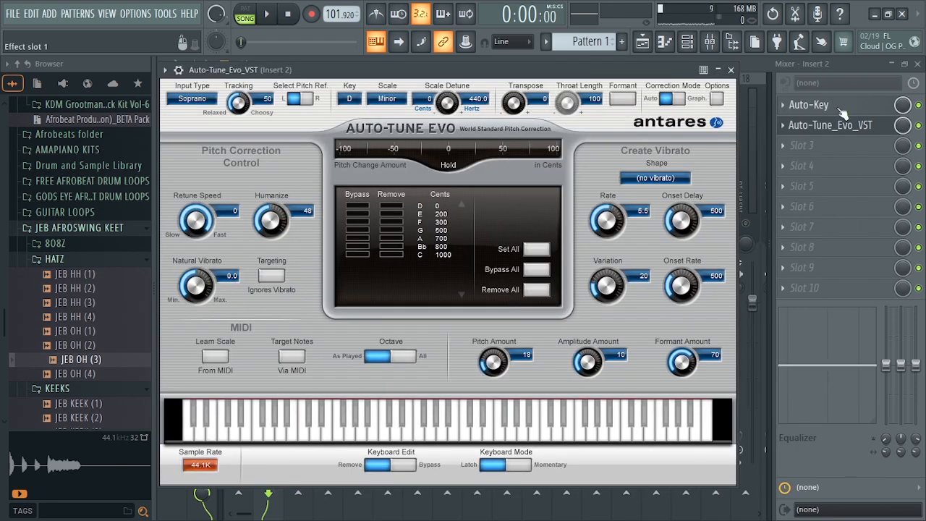
{"action": "left_click", "coordinate": [896, 104]}
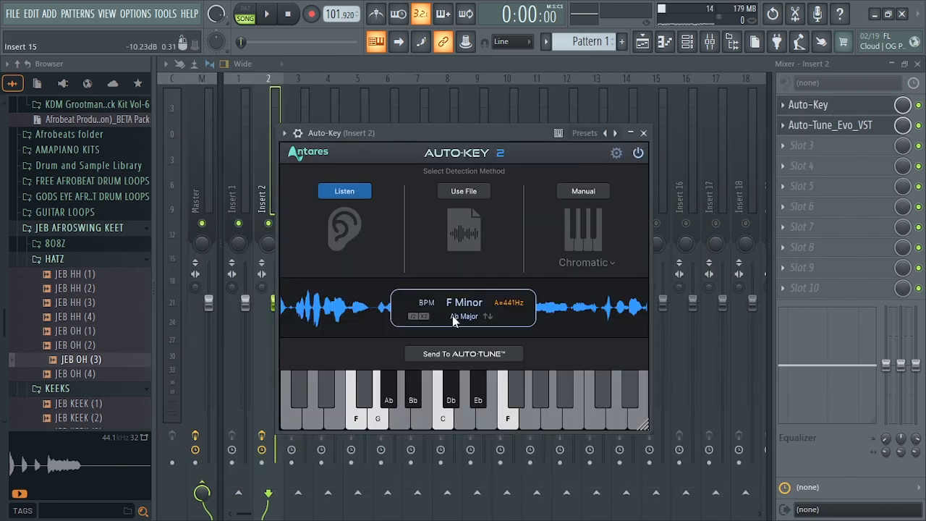
{"action": "left_click", "coordinate": [643, 133]}
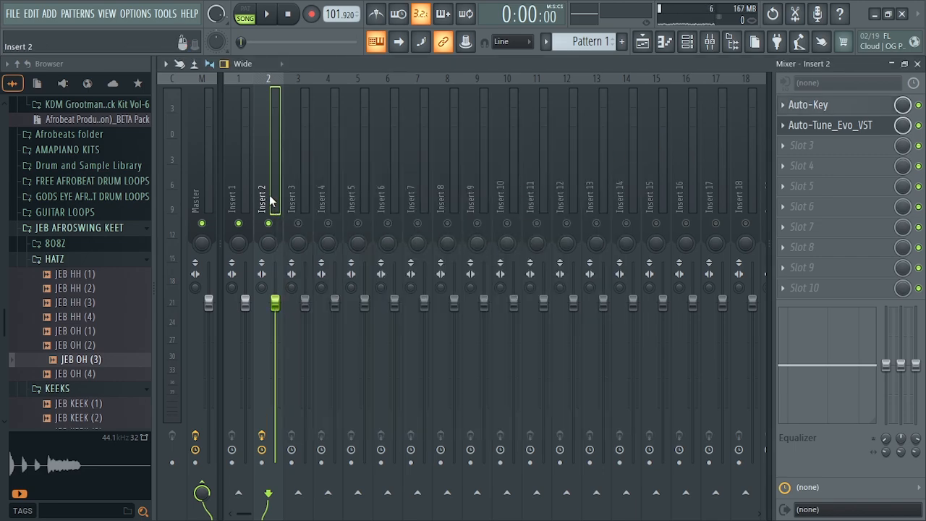
Play the song with Auto-Tune Evo open to hear the tuned vocal together with Insert 1, and stop playback.
{"action": "key", "text": "space"}
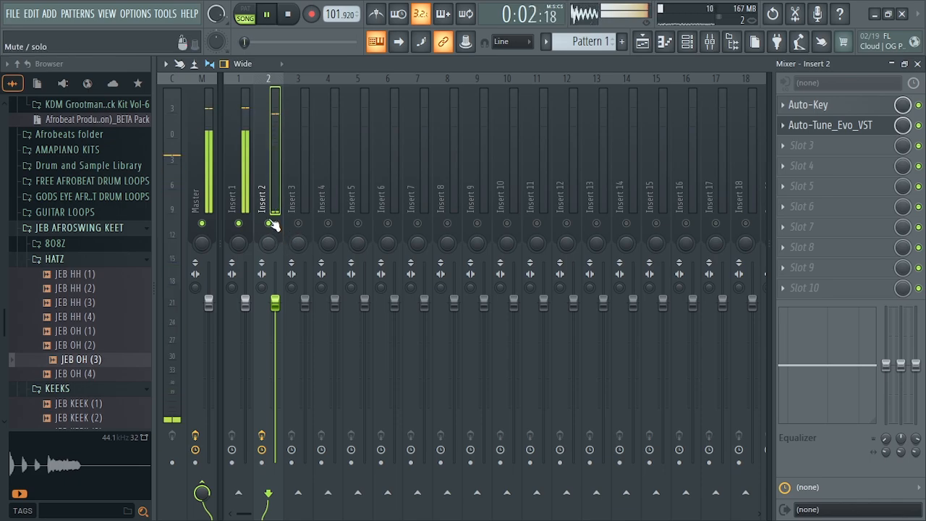
{"action": "left_click", "coordinate": [832, 127]}
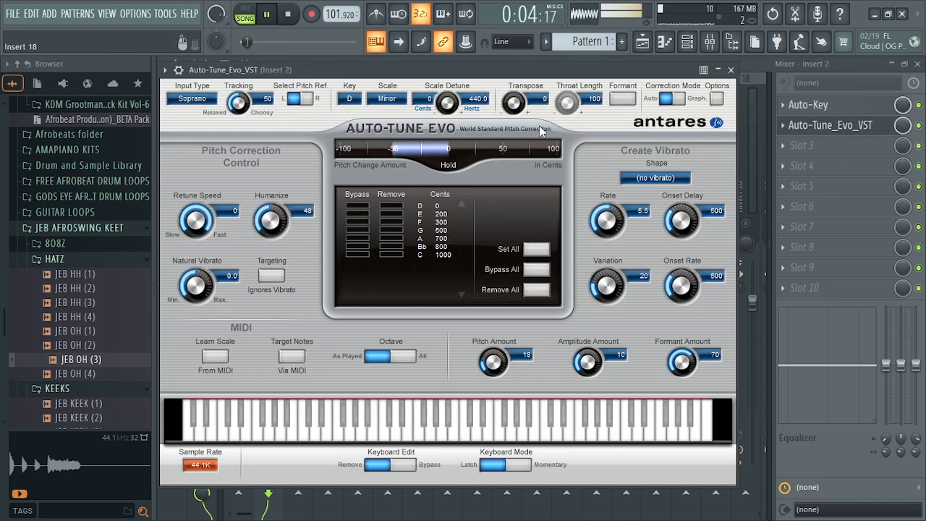
{"action": "left_click_drag", "start_coordinate": [441, 76], "coordinate": [498, 86]}
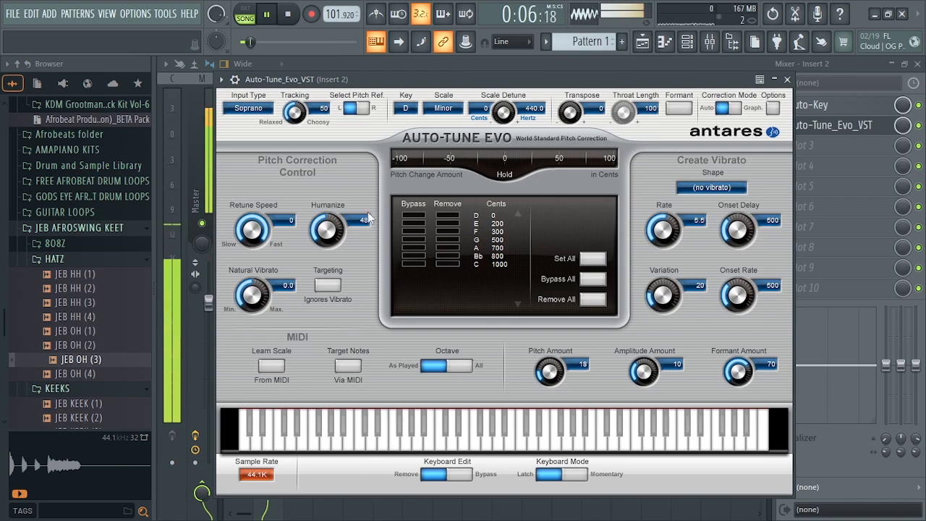
{"action": "key", "text": "space"}
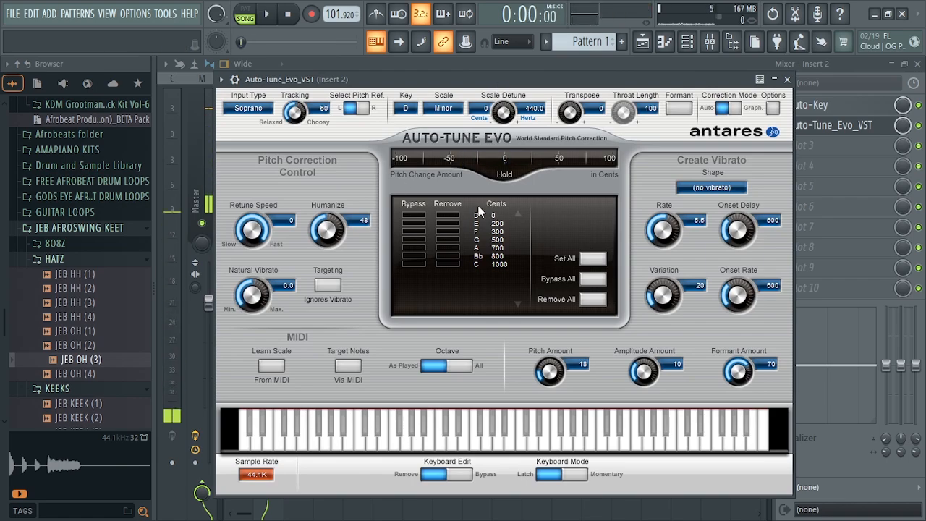
Raise Insert 2's volume to about 109% (1.9 dB) in the mixer while auditioning the song.
{"action": "left_click_drag", "start_coordinate": [502, 82], "coordinate": [566, 80]}
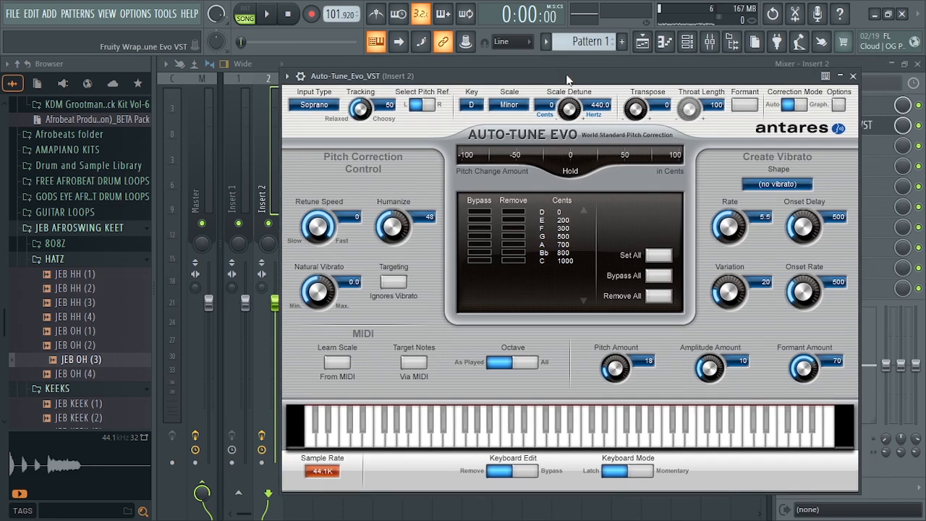
{"action": "left_click", "coordinate": [277, 305]}
{"action": "left_click_drag", "start_coordinate": [275, 302], "coordinate": [275, 293]}
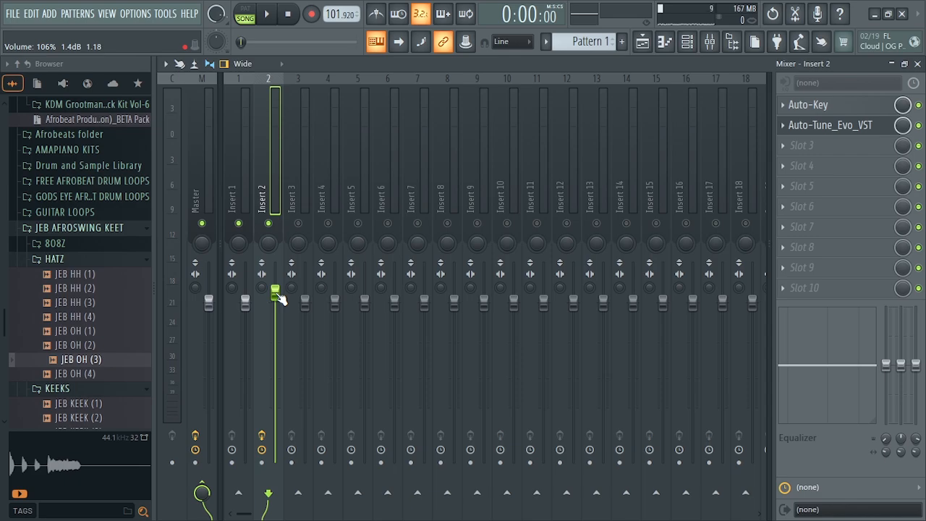
{"action": "scroll", "coordinate": [280, 298], "scroll_direction": "up", "scroll_amount": 2}
{"action": "key", "text": "space"}
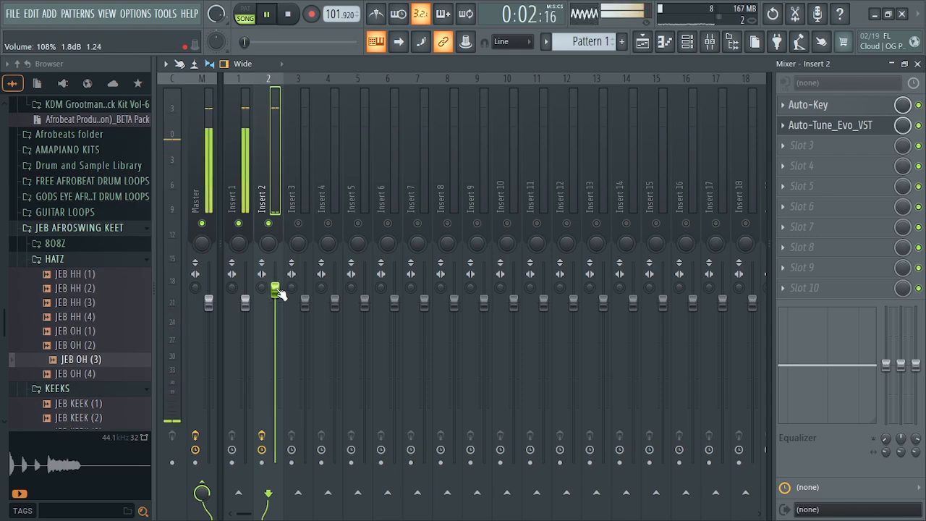
{"action": "left_click", "coordinate": [832, 127]}
{"action": "left_click_drag", "start_coordinate": [547, 73], "coordinate": [583, 81]}
{"action": "left_click_drag", "start_coordinate": [275, 291], "coordinate": [275, 289]}
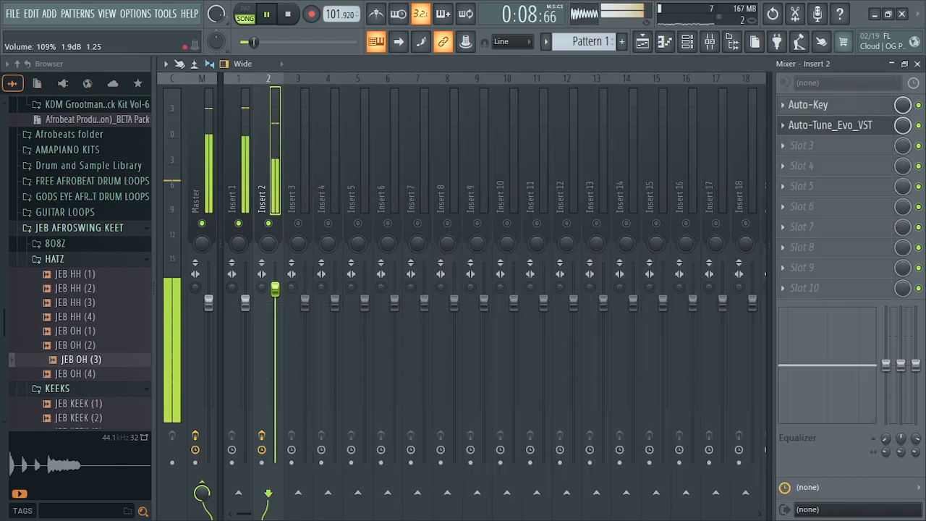
Reopen Auto-Tune Evo on Insert 2, make its window detached, and stop playback.
{"action": "left_click", "coordinate": [824, 127]}
{"action": "left_click", "coordinate": [320, 78]}
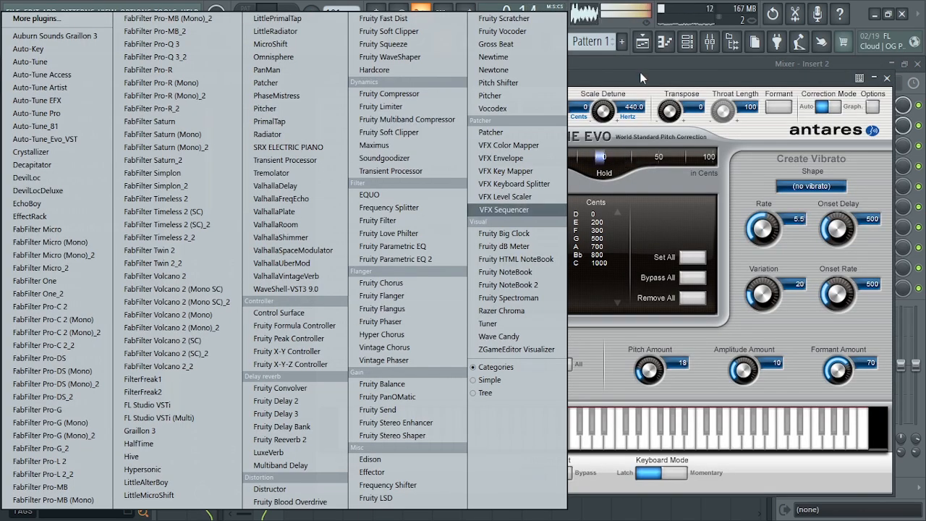
{"action": "left_click", "coordinate": [640, 78]}
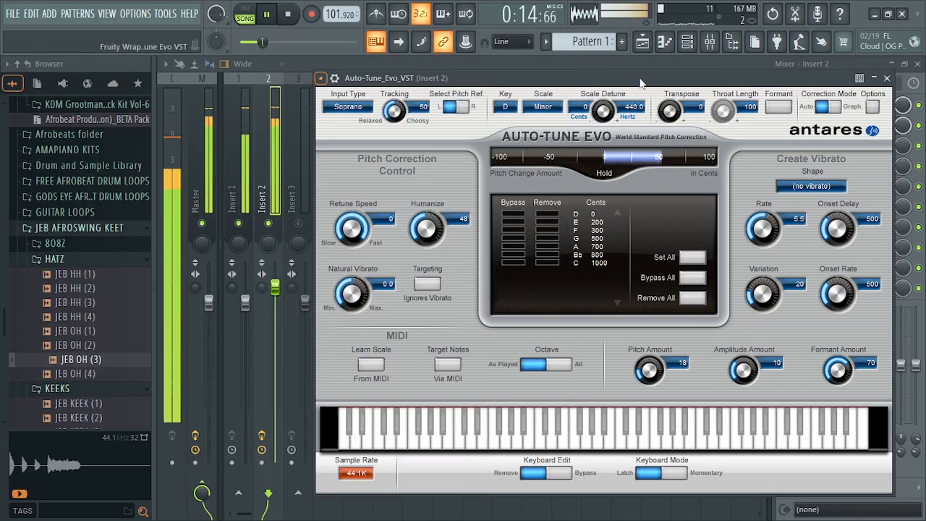
{"action": "left_click", "coordinate": [322, 79]}
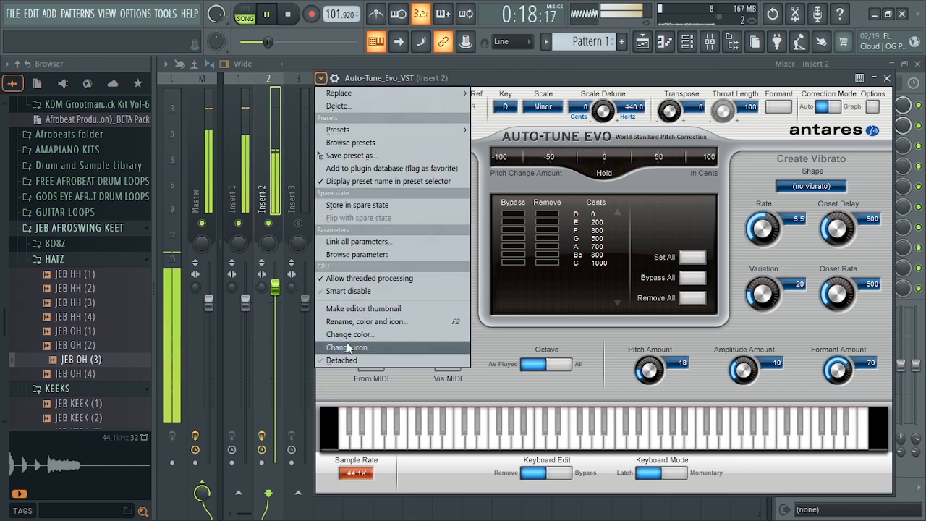
{"action": "left_click", "coordinate": [351, 360]}
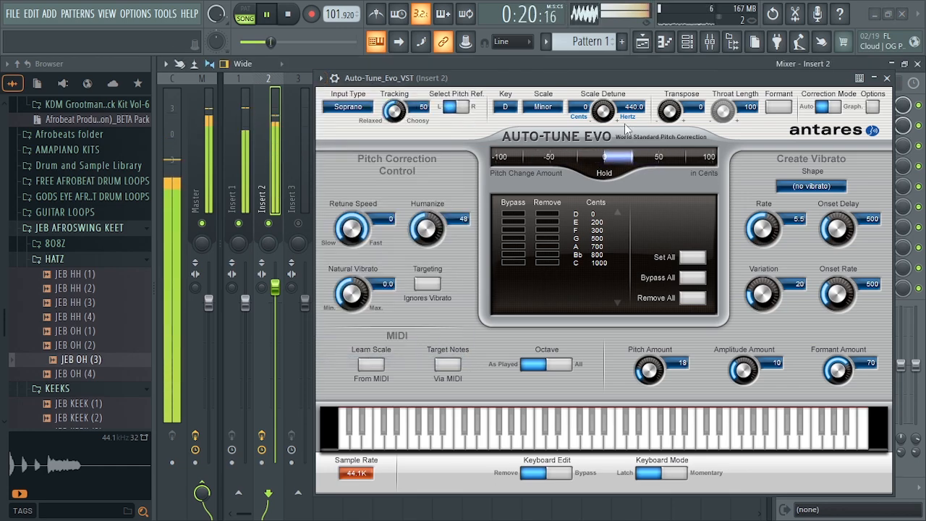
{"action": "key", "text": "space"}
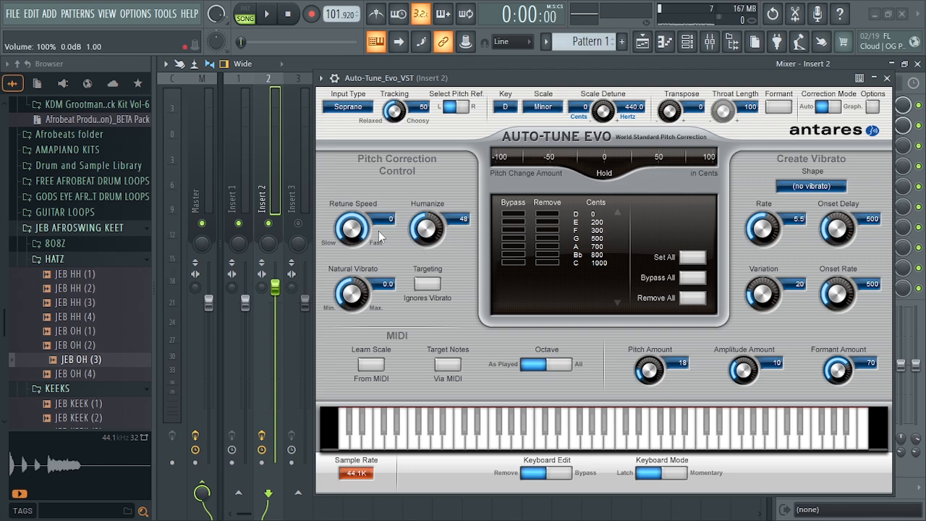
Raise Auto-Tune Evo's Retune Speed to 400 while playing the song, and stop playback.
{"action": "key", "text": "space"}
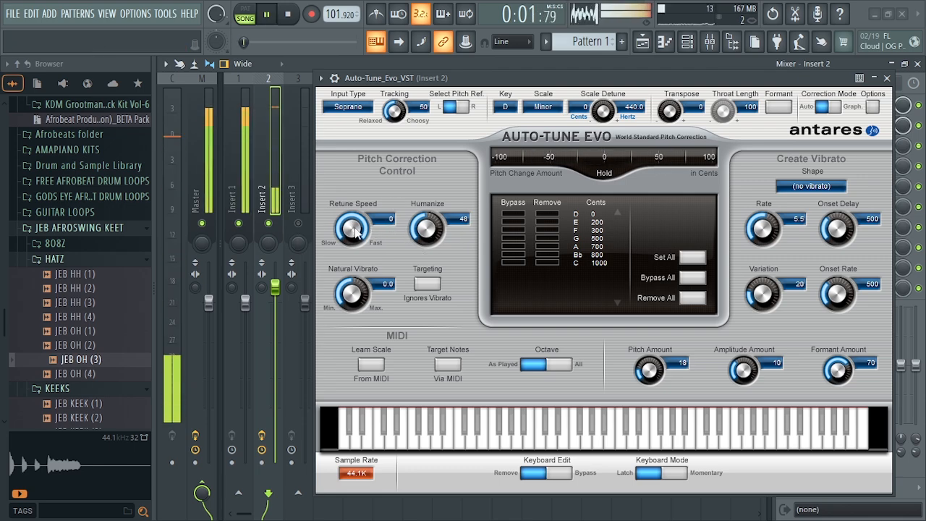
{"action": "scroll", "coordinate": [352, 230], "scroll_direction": "up", "scroll_amount": 10}
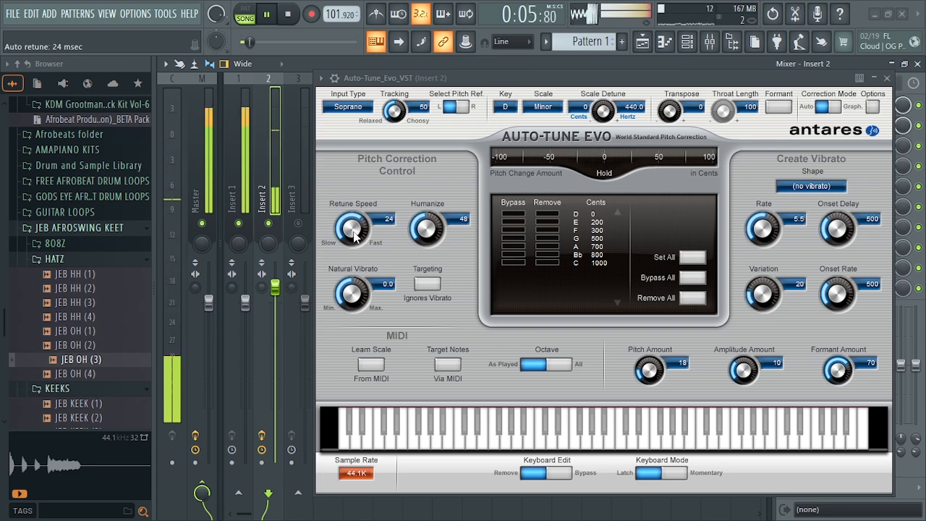
{"action": "scroll", "coordinate": [353, 235], "scroll_direction": "up", "scroll_amount": 10}
{"action": "scroll", "coordinate": [354, 239], "scroll_direction": "up", "scroll_amount": 20}
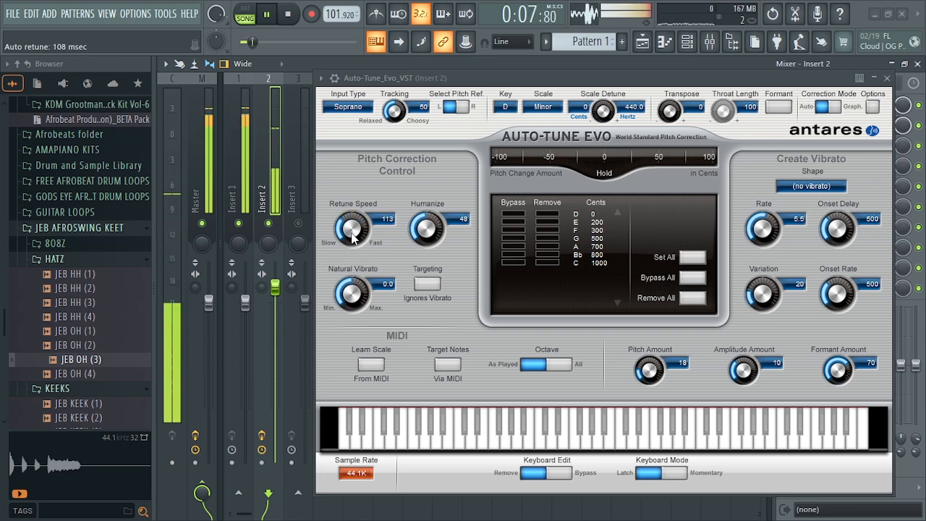
{"action": "scroll", "coordinate": [353, 230], "scroll_direction": "up", "scroll_amount": 5}
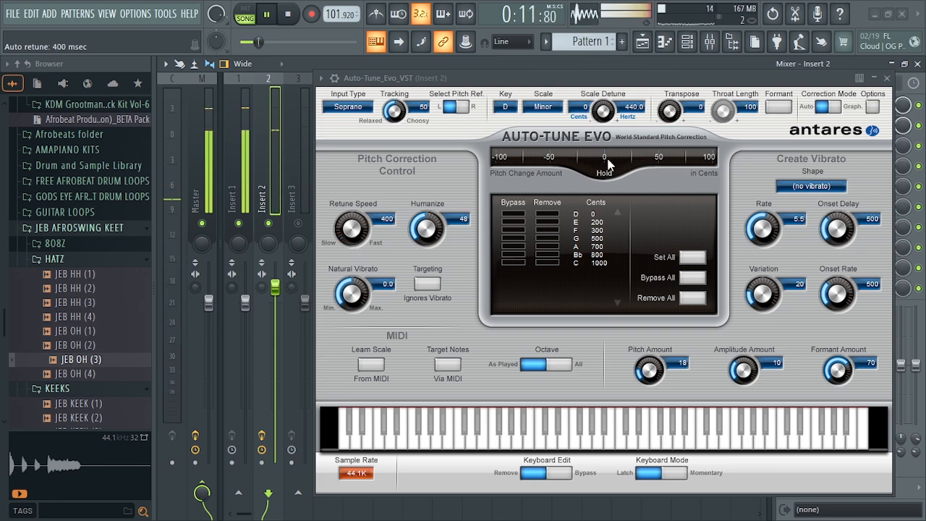
{"action": "key", "text": "space"}
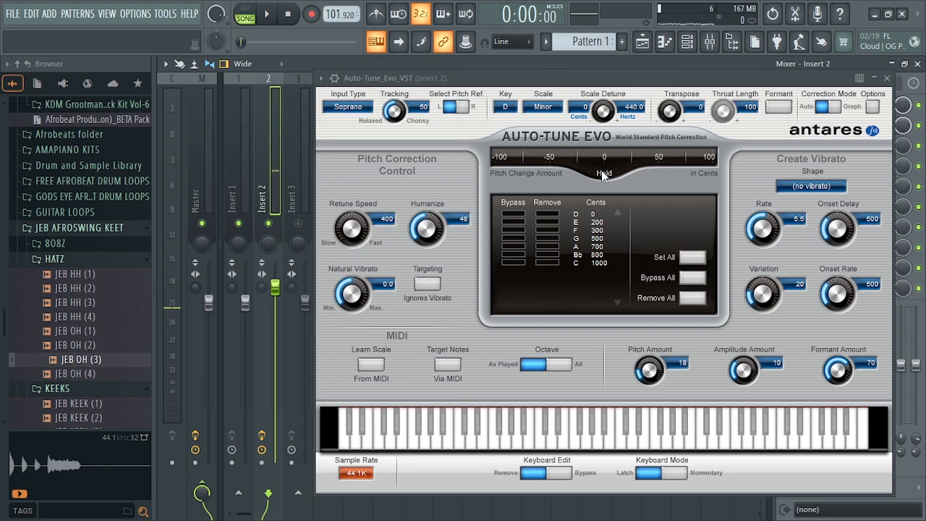
Play the song again while setting both Retune Speed and Humanize to 0, and stop playback.
{"action": "left_click", "coordinate": [352, 230]}
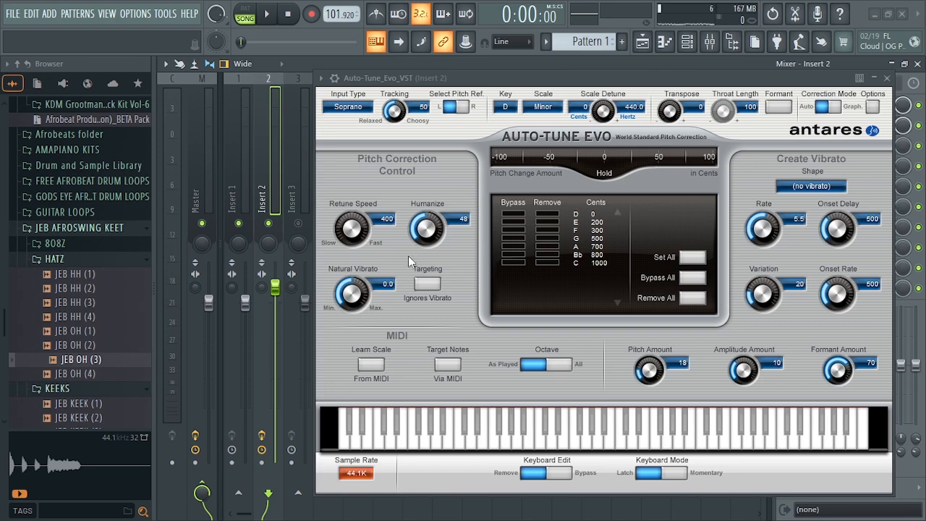
{"action": "key", "text": "space"}
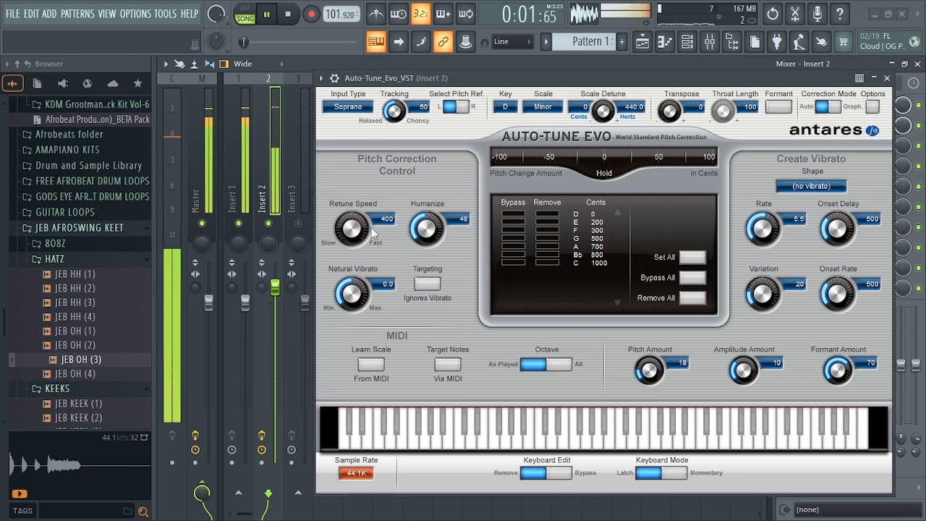
{"action": "left_click_drag", "start_coordinate": [373, 233], "coordinate": [354, 233]}
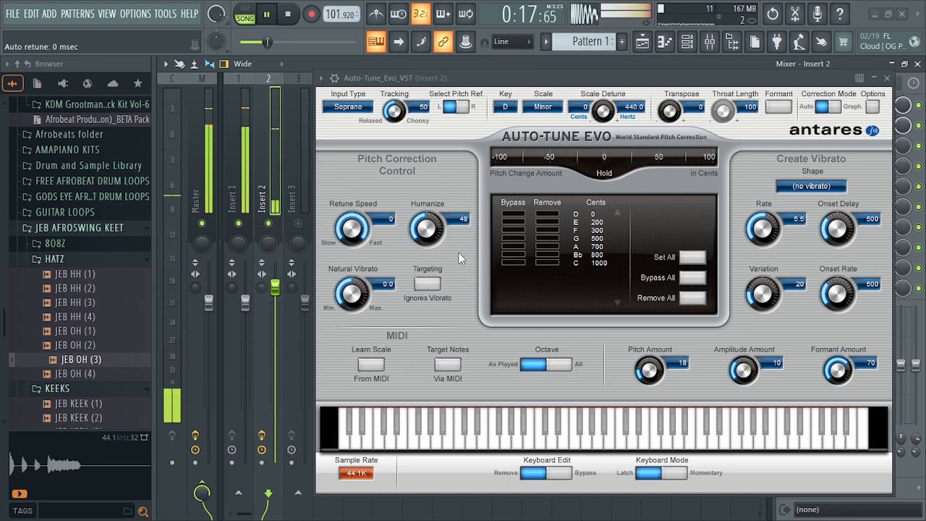
{"action": "left_click_drag", "start_coordinate": [427, 230], "coordinate": [429, 251]}
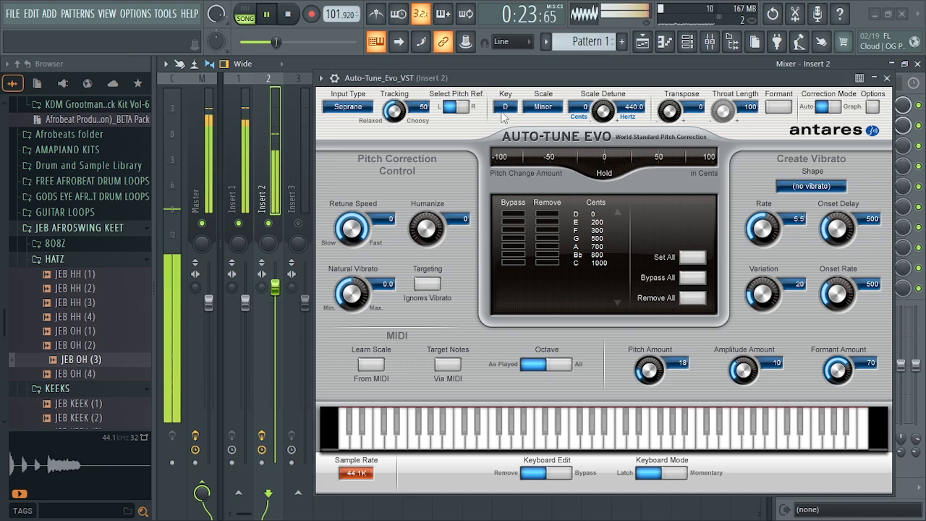
{"action": "key", "text": "space"}
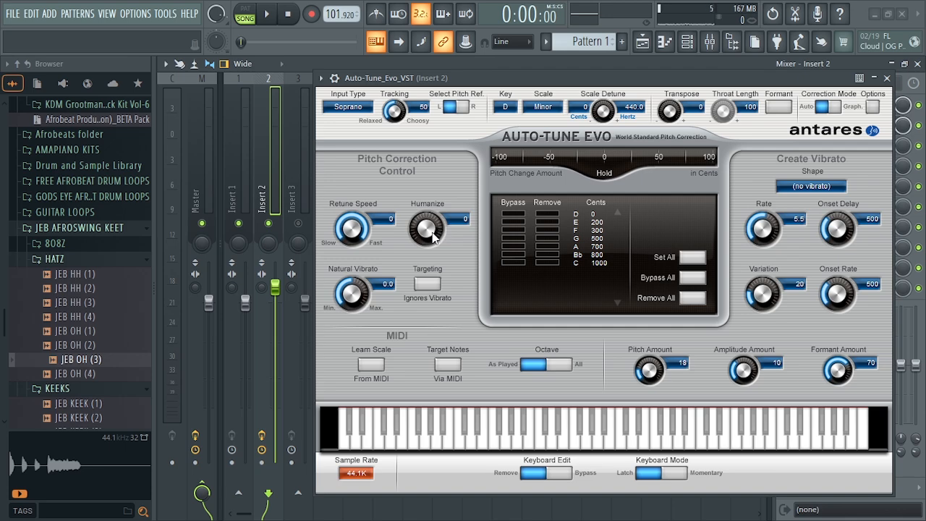
Set Auto-Tune Evo's Humanize to 24, and raise it to 53 while playing the song.
{"action": "left_click_drag", "start_coordinate": [431, 239], "coordinate": [426, 229]}
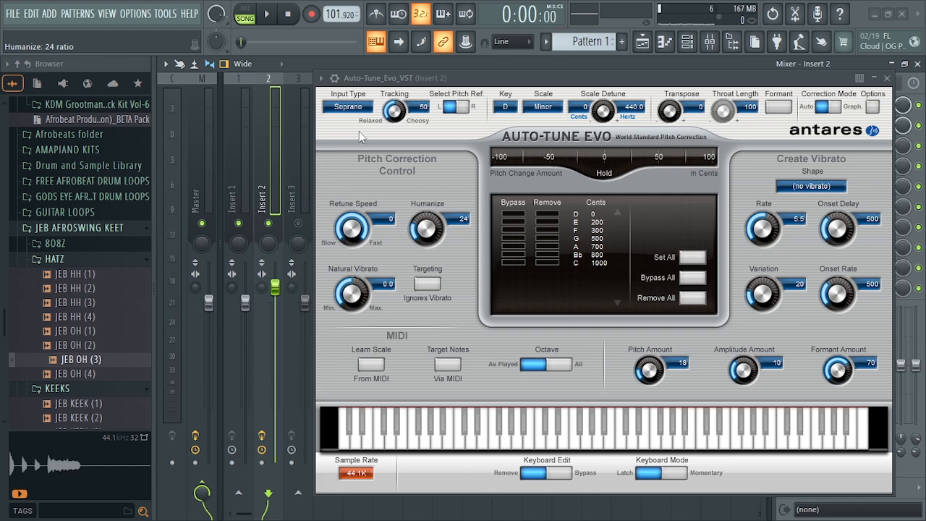
{"action": "key", "text": "space"}
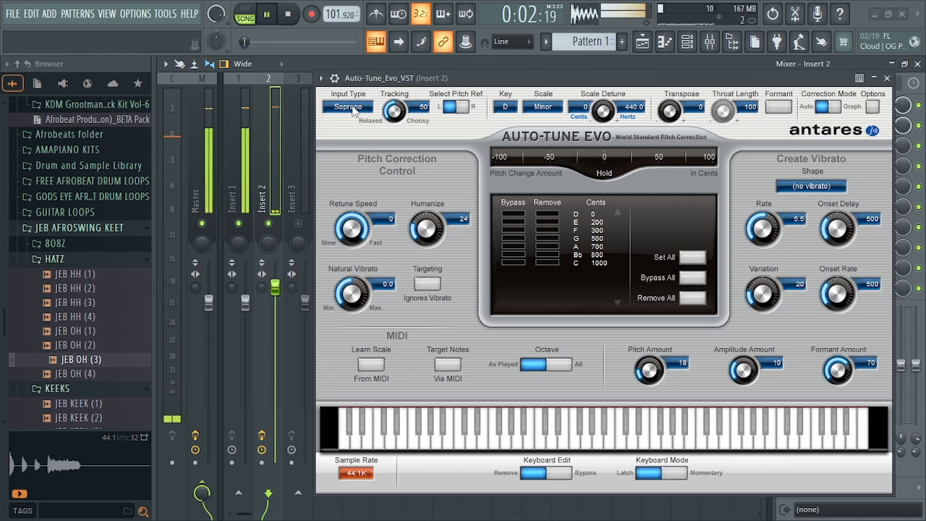
{"action": "left_click_drag", "start_coordinate": [427, 237], "coordinate": [427, 217]}
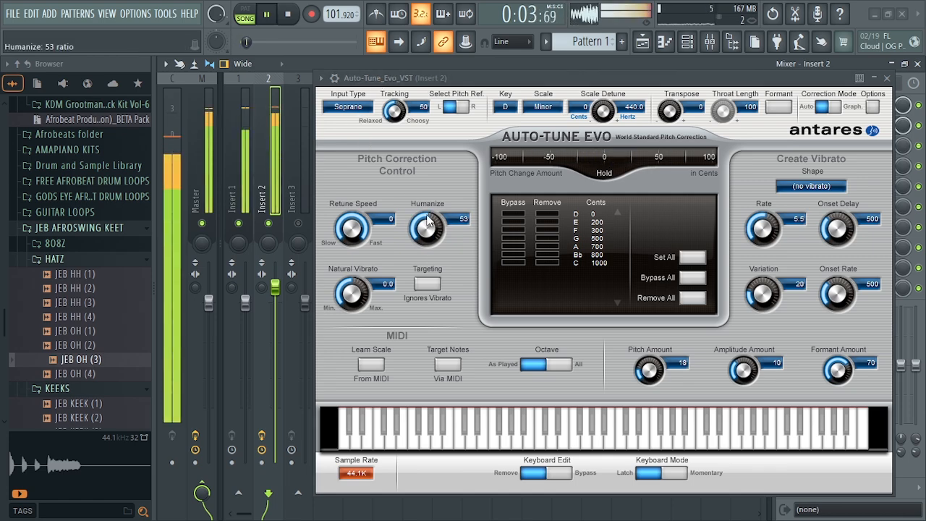
Try the Alto/Tenor input type on the playing vocal, and change the input type to Low Male.
{"action": "left_click", "coordinate": [347, 106]}
{"action": "left_click", "coordinate": [363, 139]}
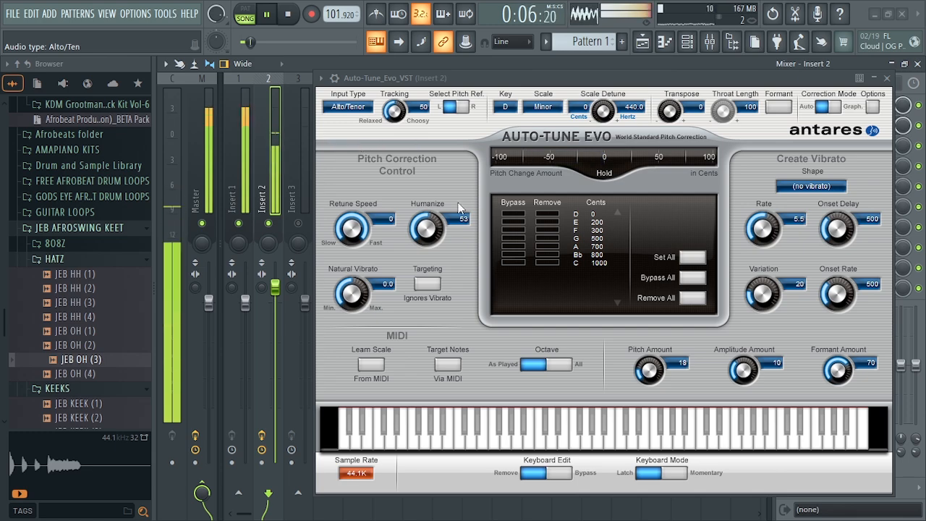
{"action": "left_click", "coordinate": [345, 109]}
{"action": "left_click", "coordinate": [362, 151]}
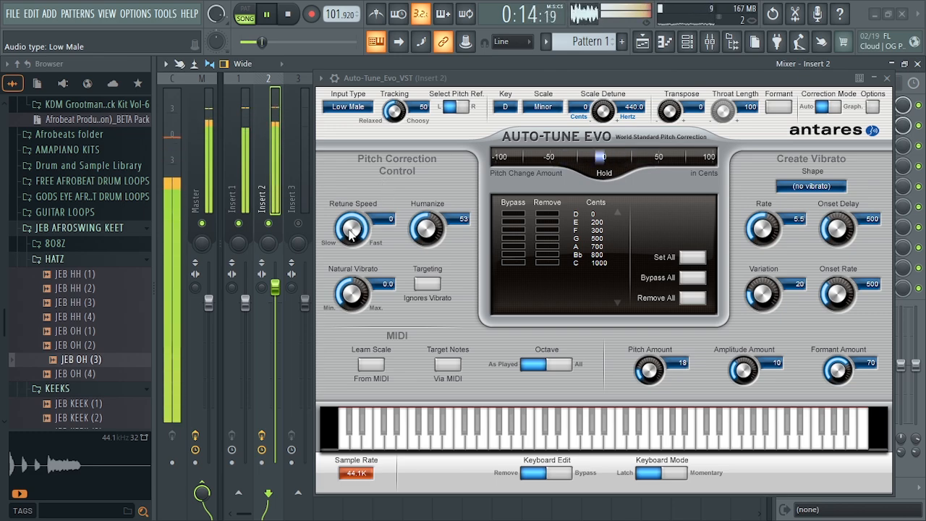
Set Retune Speed to 6 and Insert 2's volume to about 111% (2.5 dB) during playback, and stop the song.
{"action": "left_click_drag", "start_coordinate": [350, 228], "coordinate": [349, 238]}
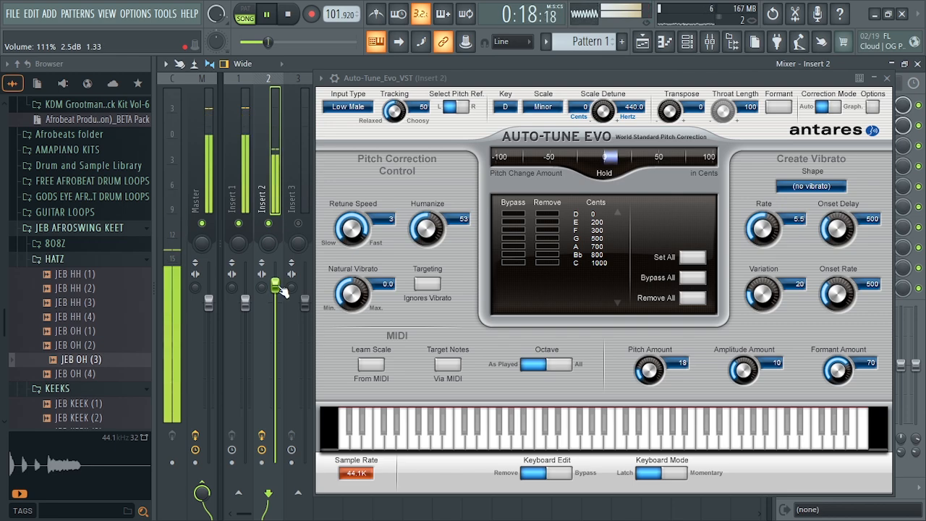
{"action": "scroll", "coordinate": [355, 239], "scroll_direction": "up", "scroll_amount": 2}
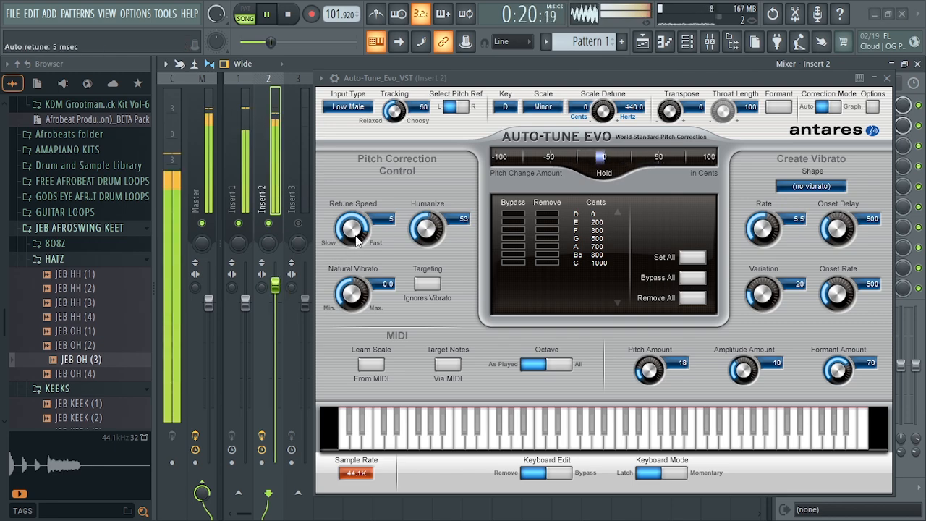
{"action": "scroll", "coordinate": [354, 239], "scroll_direction": "up", "scroll_amount": 2}
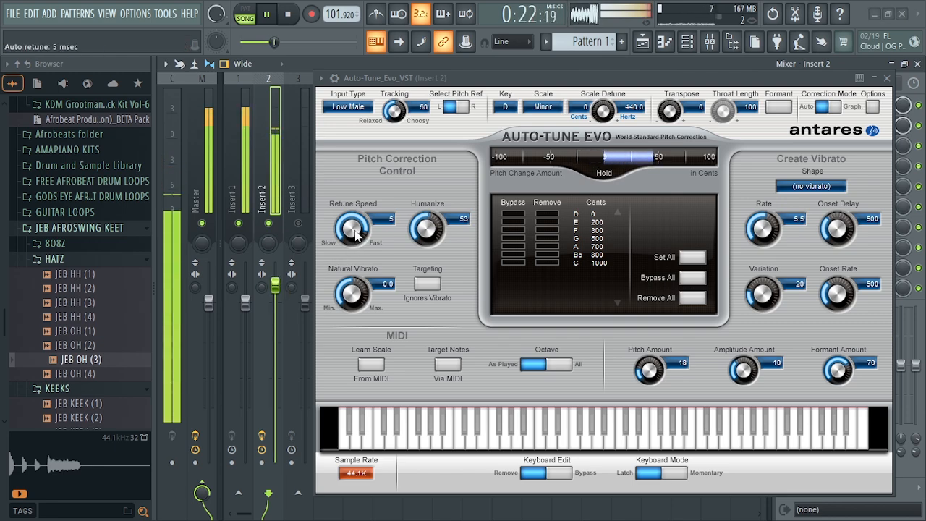
{"action": "scroll", "coordinate": [355, 239], "scroll_direction": "down", "scroll_amount": 1}
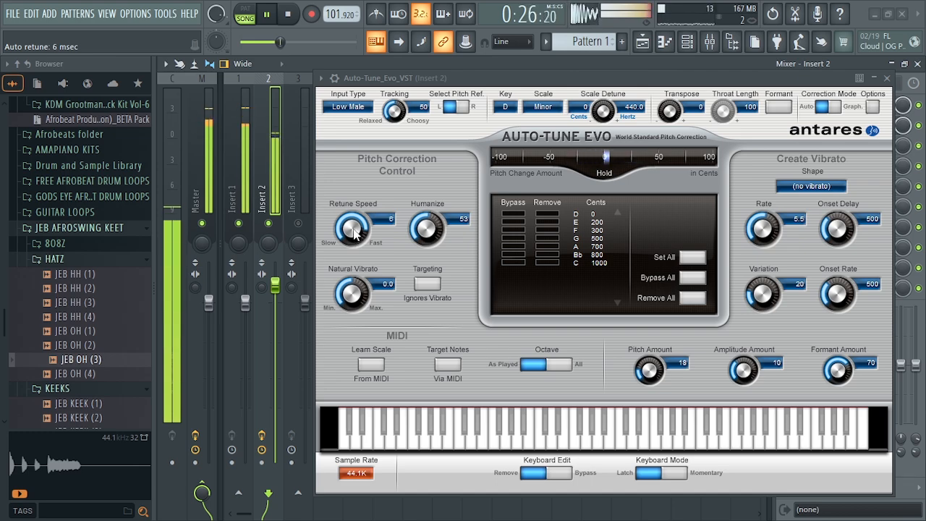
{"action": "key", "text": "space"}
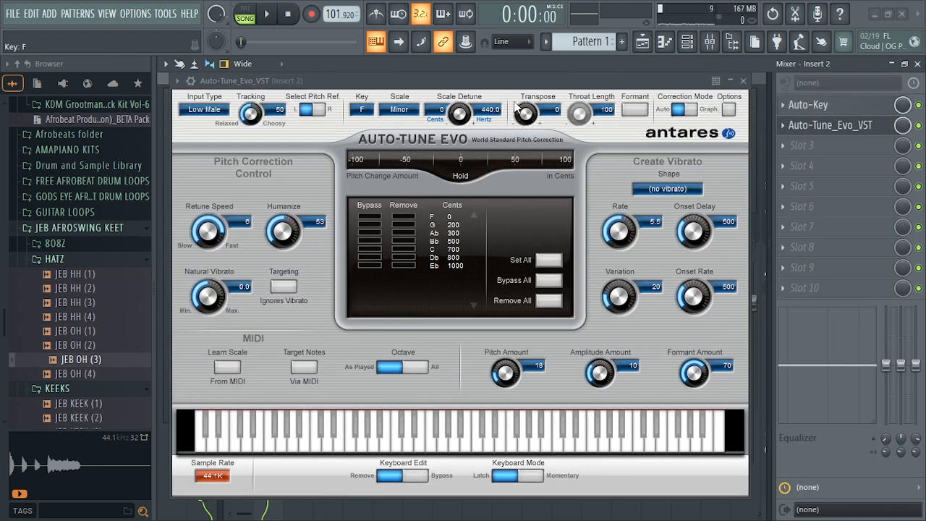
Reposition the Auto-Tune Evo window and open the Auto-Key plugin from Insert 2's effect slots.
{"action": "left_click_drag", "start_coordinate": [486, 82], "coordinate": [499, 83]}
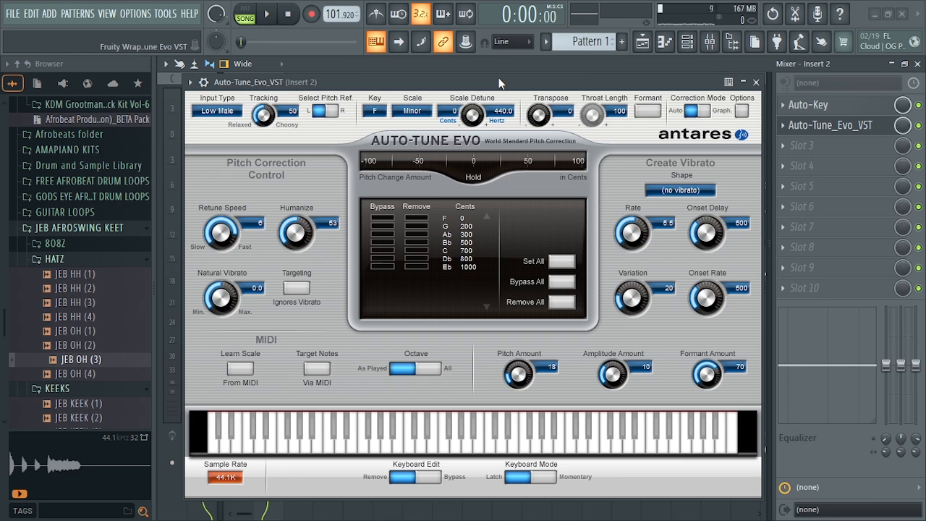
{"action": "left_click_drag", "start_coordinate": [499, 83], "coordinate": [507, 67]}
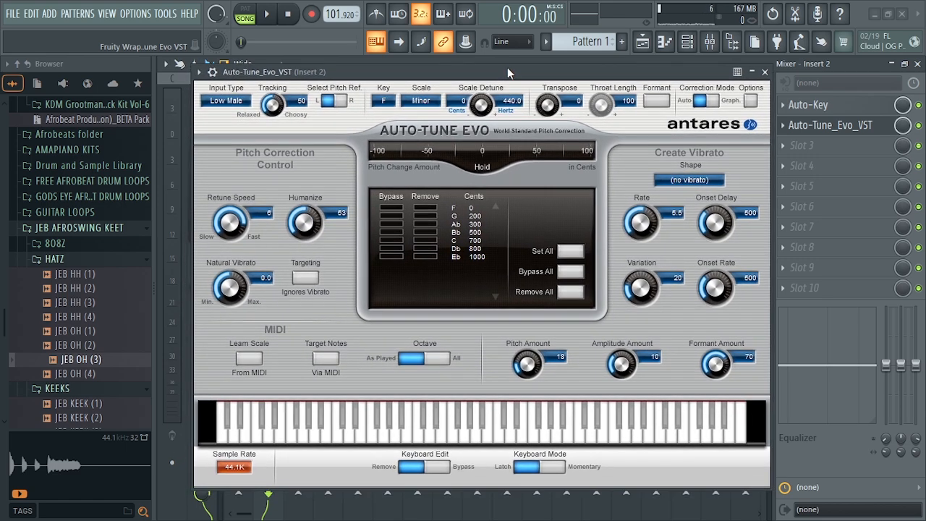
{"action": "left_click", "coordinate": [808, 109]}
{"action": "left_click", "coordinate": [808, 110]}
{"action": "left_click", "coordinate": [809, 109]}
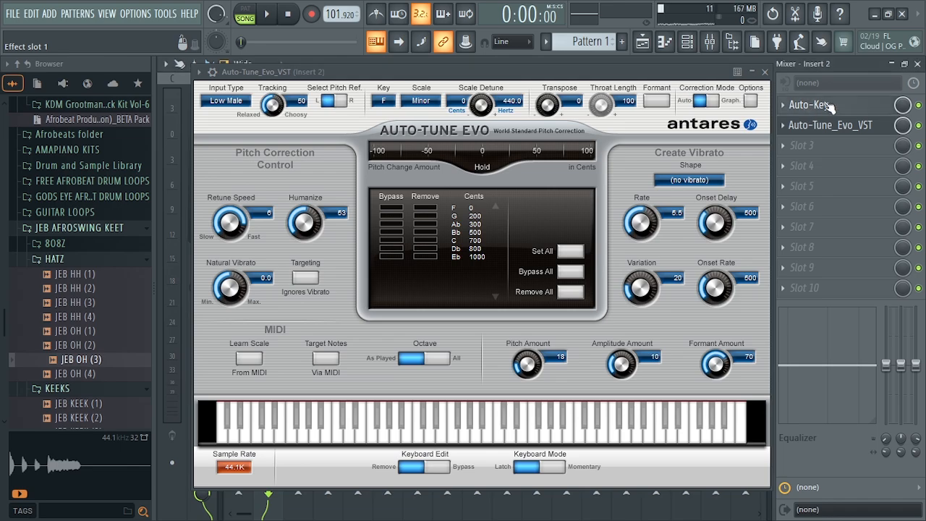
Restore the mixer to a smaller floating window in the Wide layout and arrange it beside the plugin window.
{"action": "left_click", "coordinate": [904, 64]}
{"action": "mouse_move", "coordinate": [653, 80]}
{"action": "left_mouse_down"}
{"action": "mouse_move", "coordinate": [640, 102]}
{"action": "mouse_move", "coordinate": [640, 86]}
{"action": "left_mouse_up"}
{"action": "left_click", "coordinate": [825, 138]}
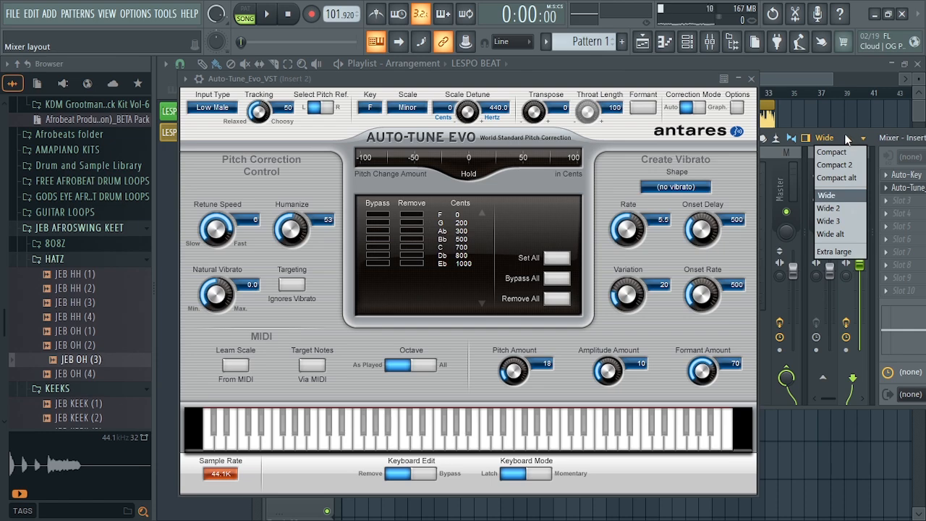
{"action": "left_click", "coordinate": [851, 140]}
{"action": "left_click", "coordinate": [867, 140]}
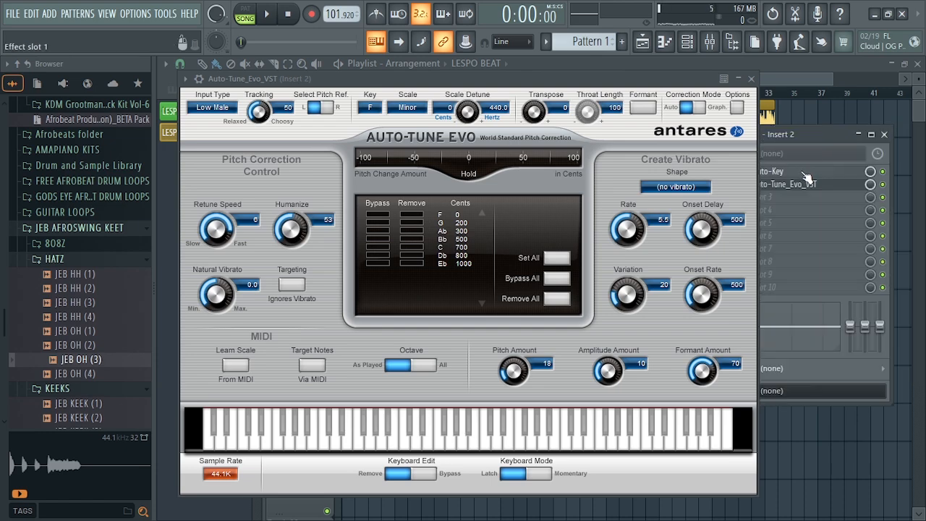
Turn off Auto-Tune Evo's detached mode and close it to check the detected key in Auto-Key, closing that too.
{"action": "left_click", "coordinate": [188, 79]}
{"action": "left_click", "coordinate": [230, 363]}
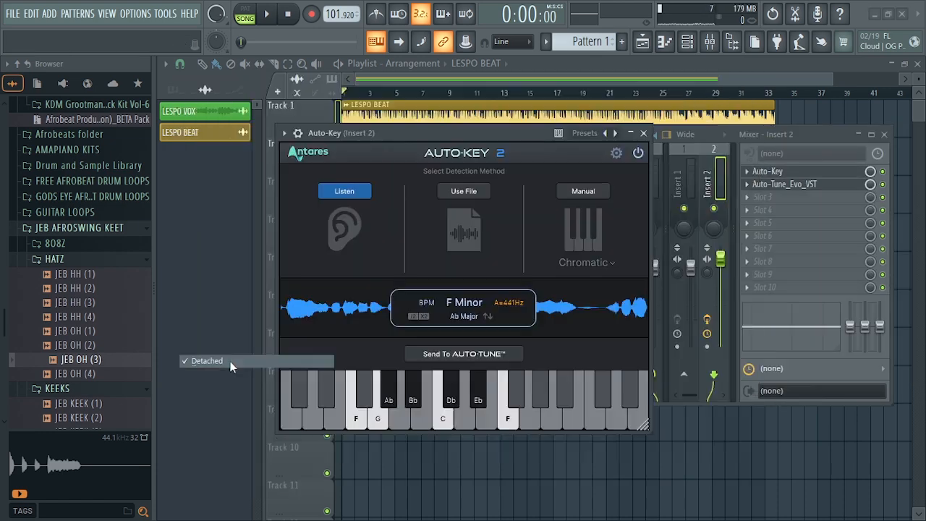
{"action": "left_click", "coordinate": [751, 78]}
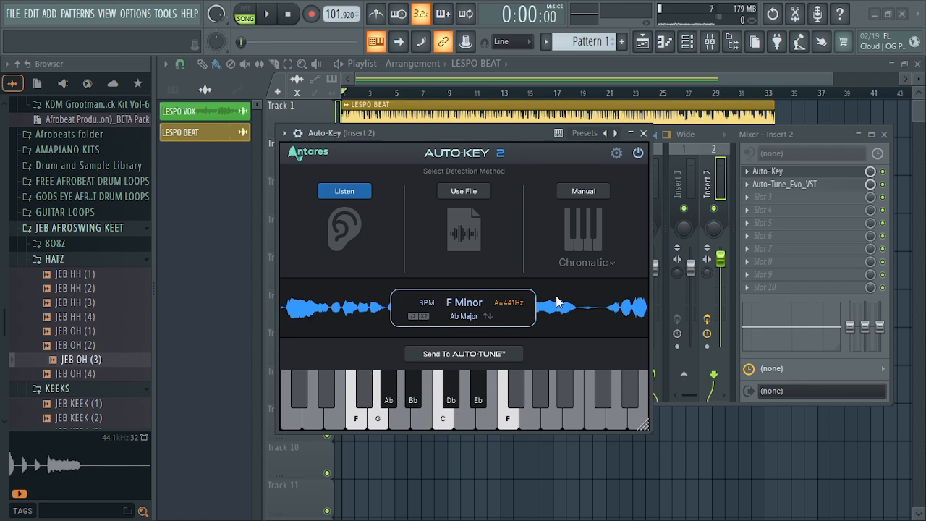
{"action": "left_click", "coordinate": [643, 133]}
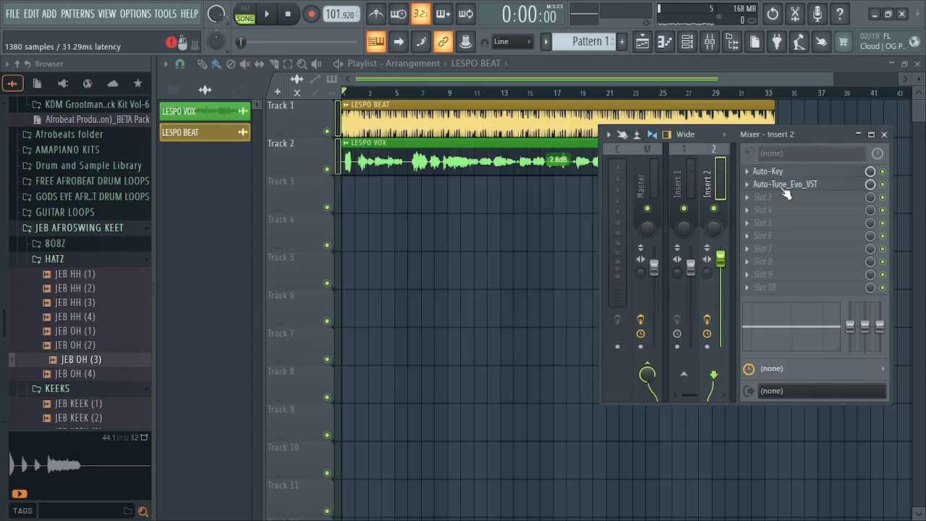
Reopen Auto-Tune Evo on Insert 2 and adjust Retune Speed to 20 while auditioning the song, stopping playback.
{"action": "left_click", "coordinate": [785, 186]}
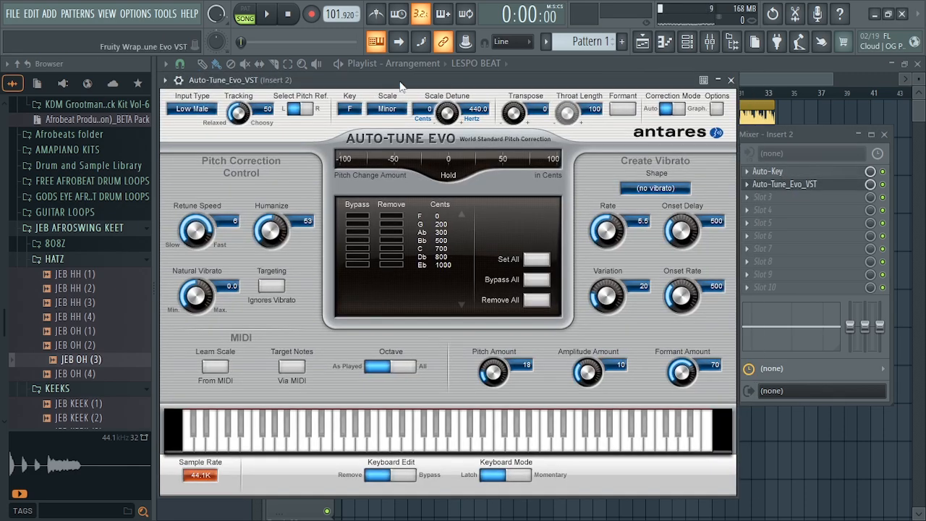
{"action": "key", "text": "space"}
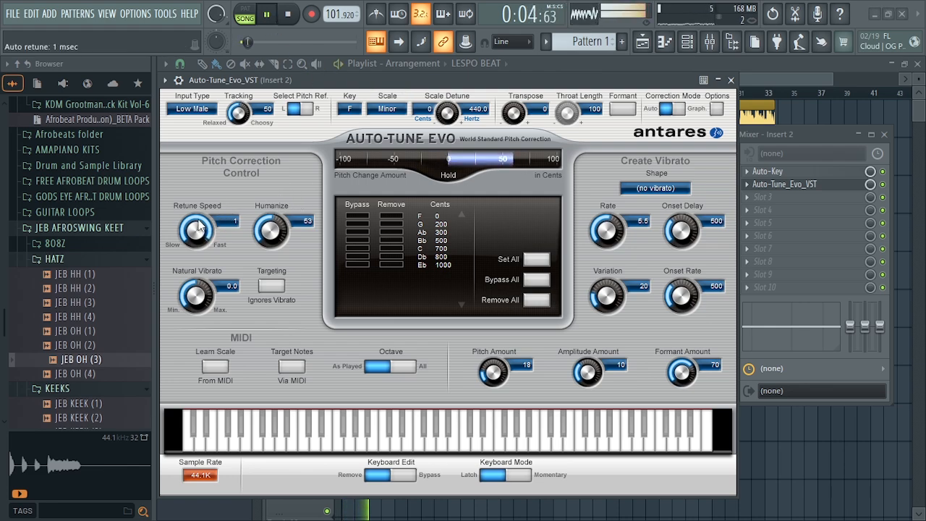
{"action": "mouse_move", "coordinate": [199, 230]}
{"action": "left_mouse_down"}
{"action": "mouse_move", "coordinate": [199, 220]}
{"action": "mouse_move", "coordinate": [200, 242]}
{"action": "left_mouse_up"}
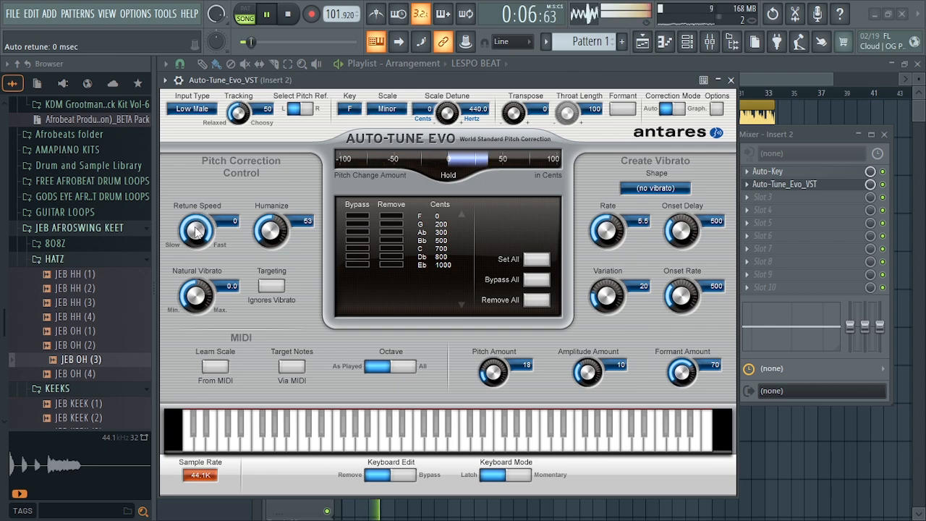
{"action": "key", "text": "space"}
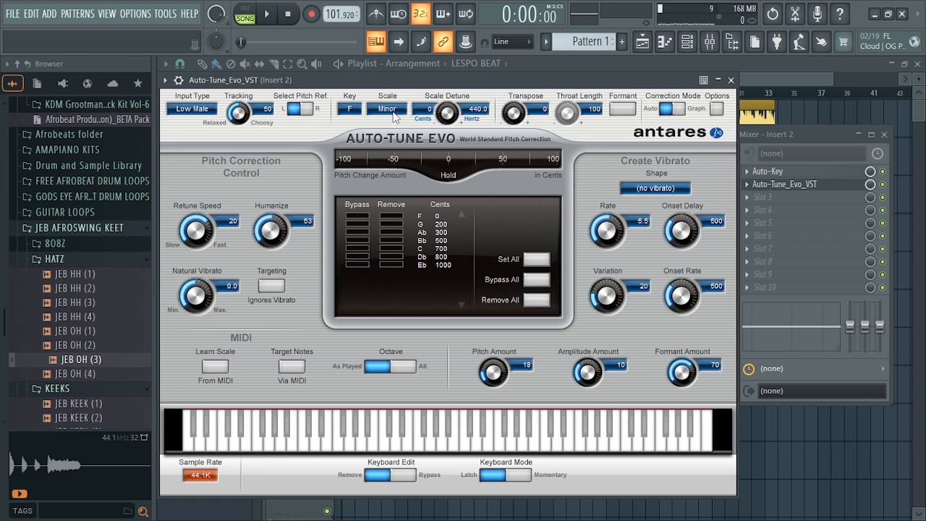
Check the detected key in Auto-Key on Insert 2, close it and set Auto-Tune Evo's scale to Major.
{"action": "left_click", "coordinate": [774, 173]}
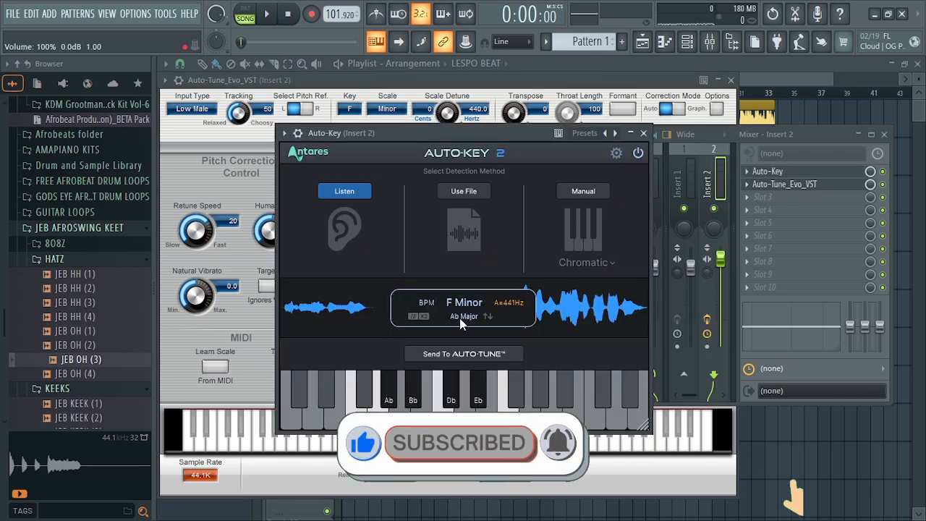
{"action": "mouse_move", "coordinate": [461, 319]}
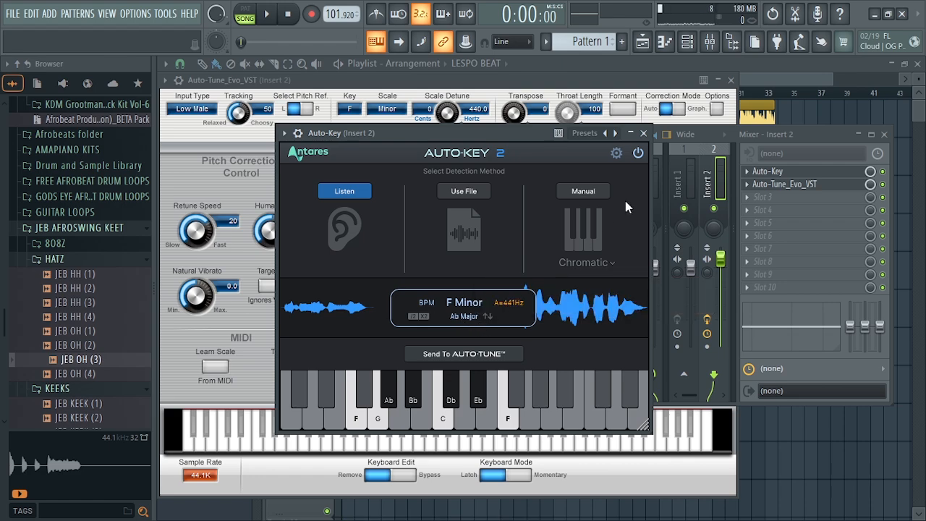
{"action": "left_click", "coordinate": [643, 133]}
{"action": "left_click", "coordinate": [387, 109]}
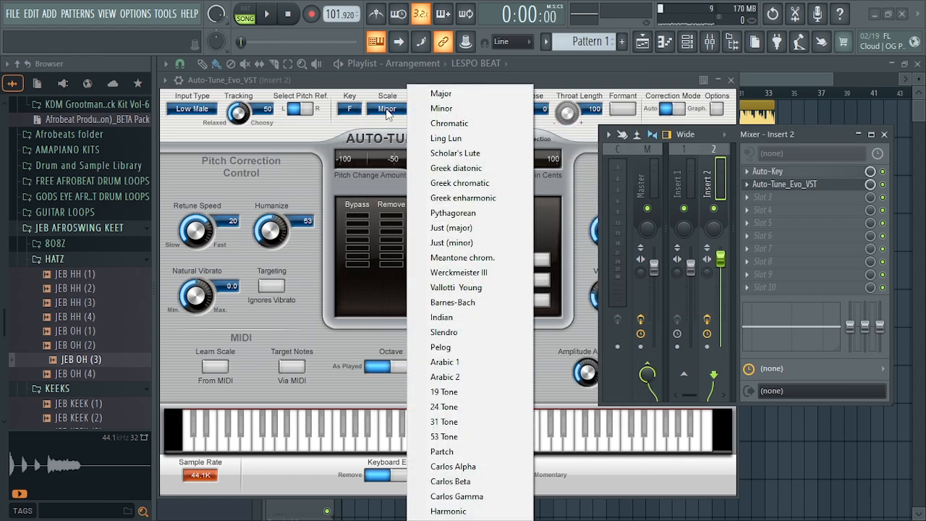
{"action": "left_click", "coordinate": [440, 93]}
Play the song and bring up Auto-Tune Evo from Insert 2, setting Retune Speed to 8 and Humanize to 39.
{"action": "left_click", "coordinate": [267, 13]}
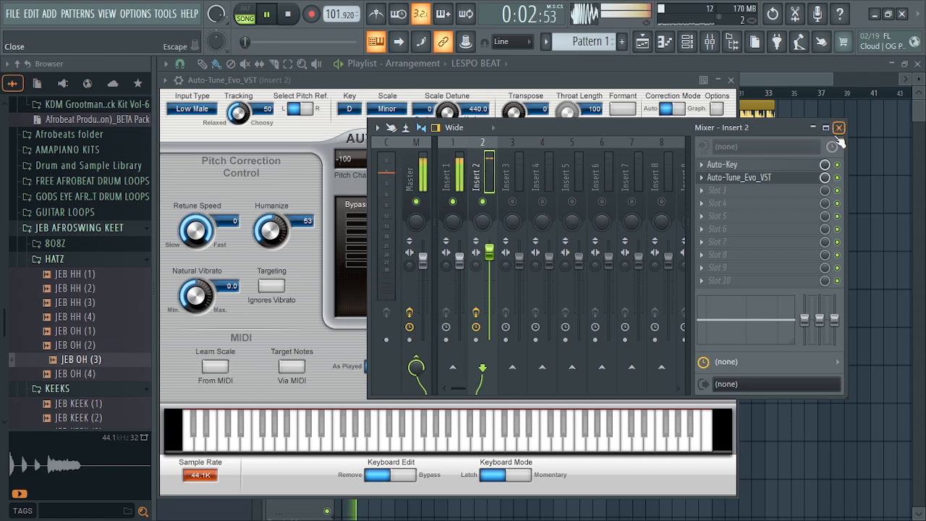
{"action": "left_click", "coordinate": [764, 179]}
{"action": "left_click", "coordinate": [765, 179]}
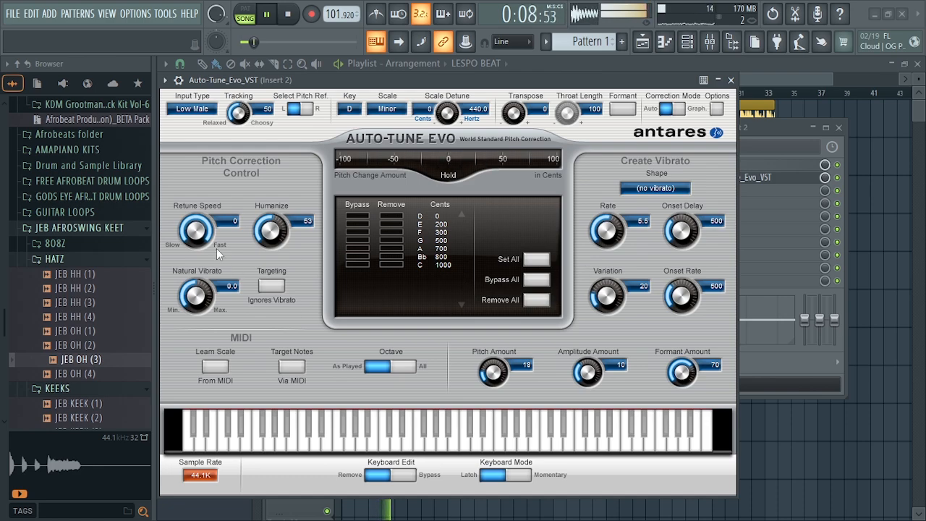
{"action": "left_click_drag", "start_coordinate": [202, 248], "coordinate": [203, 252]}
{"action": "left_click_drag", "start_coordinate": [269, 229], "coordinate": [269, 246]}
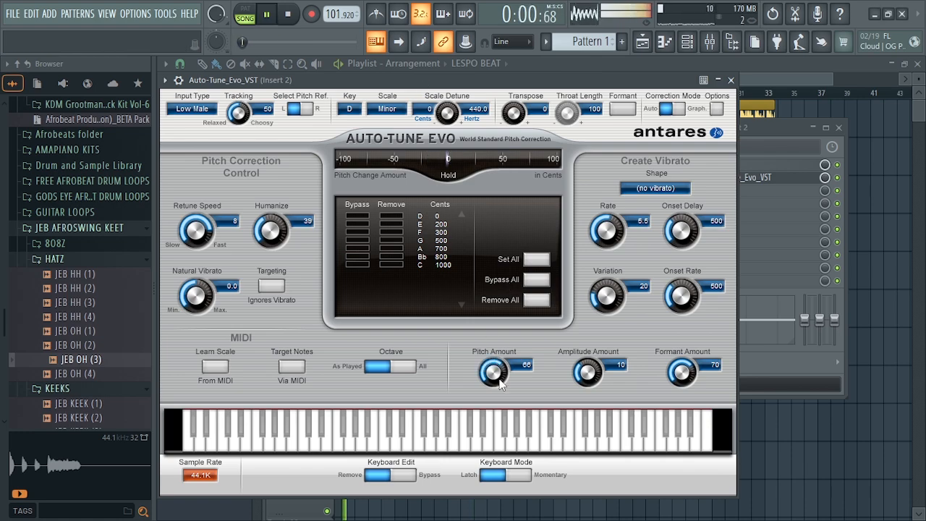
Set Auto-Tune Evo's vibrato Pitch Amount to 100 and Amplitude Amount to 30 while the song plays.
{"action": "left_click_drag", "start_coordinate": [499, 383], "coordinate": [495, 371]}
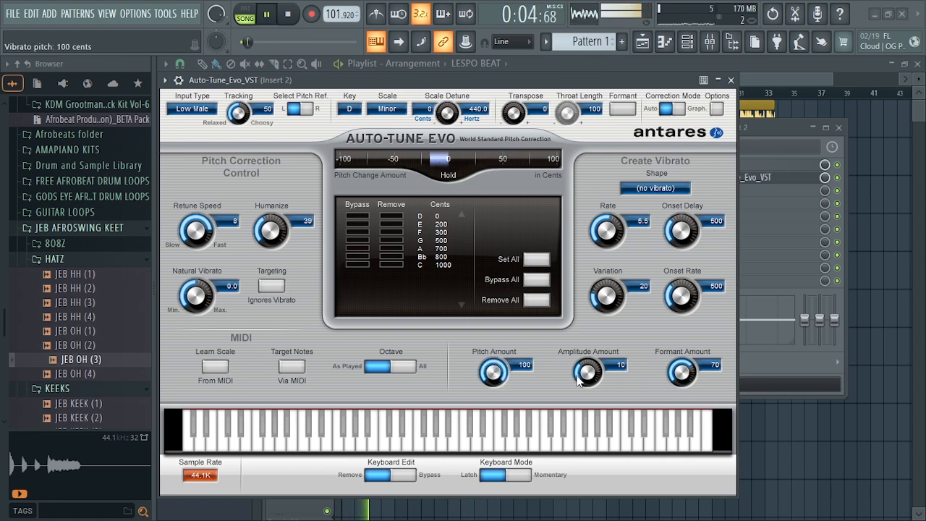
{"action": "left_click_drag", "start_coordinate": [587, 377], "coordinate": [584, 352]}
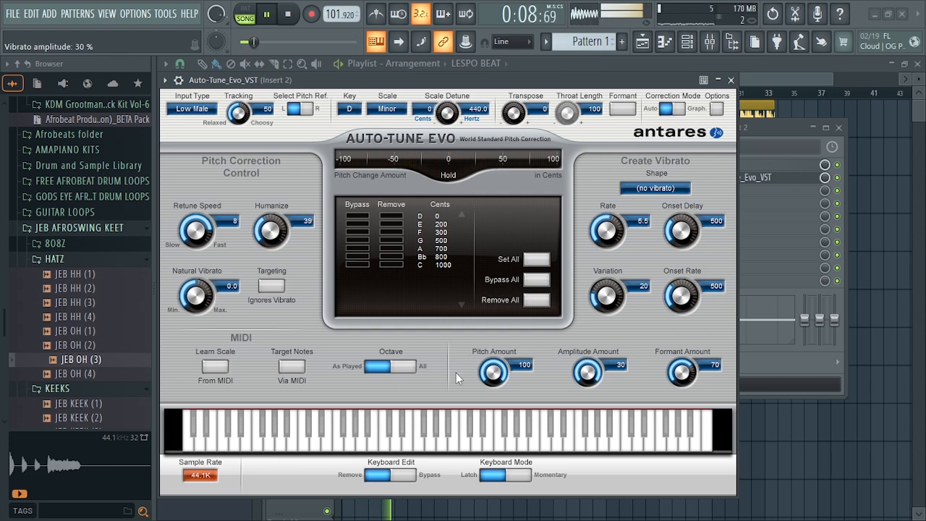
Set Humanize to 52 and speed up Retune Speed to 0 while auditioning the vocal.
{"action": "left_click_drag", "start_coordinate": [200, 231], "coordinate": [202, 217]}
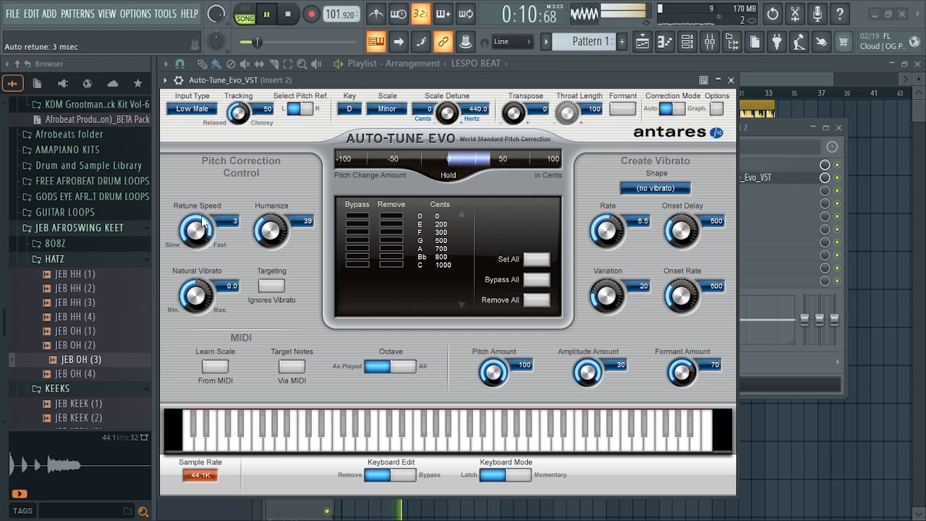
{"action": "left_click_drag", "start_coordinate": [264, 235], "coordinate": [272, 228]}
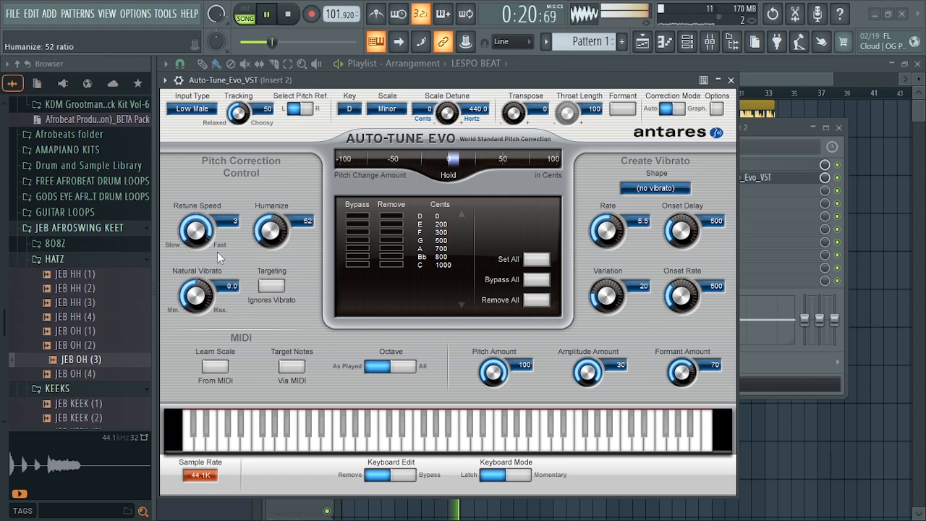
{"action": "left_click_drag", "start_coordinate": [197, 228], "coordinate": [200, 210]}
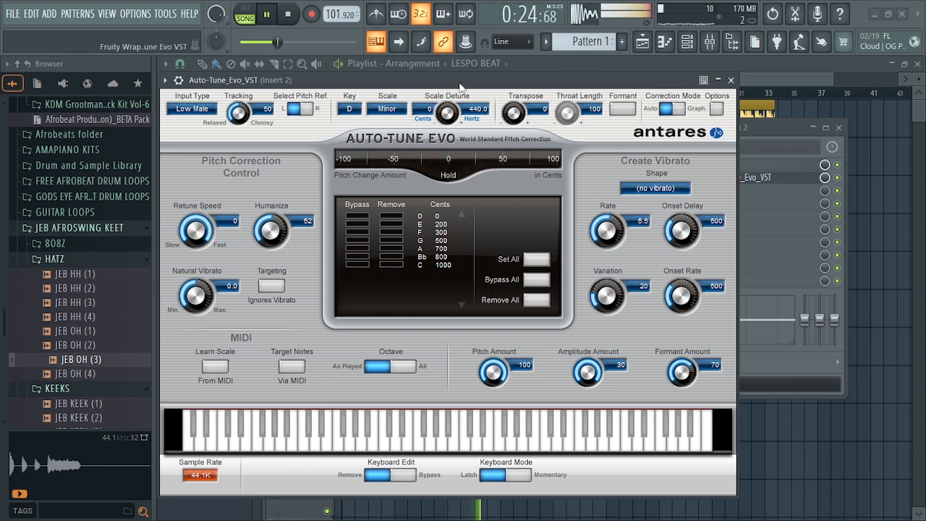
Move the Auto-Tune Evo and mixer windows apart and collapse the browser to free up workspace.
{"action": "left_click_drag", "start_coordinate": [462, 88], "coordinate": [671, 194]}
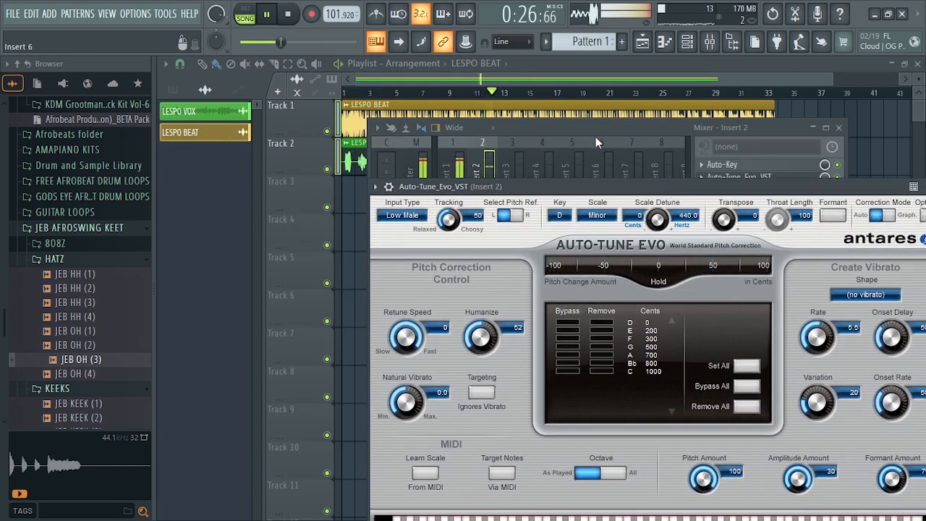
{"action": "left_click_drag", "start_coordinate": [550, 128], "coordinate": [413, 128]}
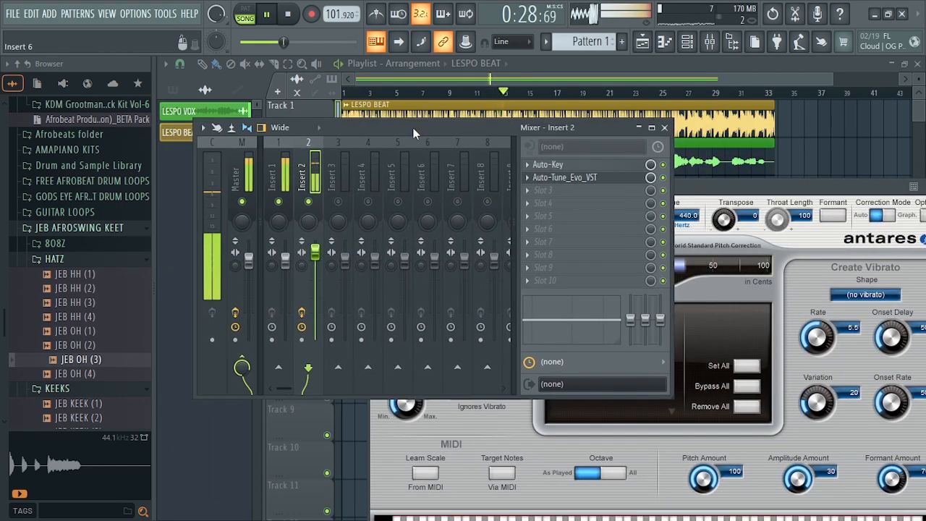
{"action": "left_click_drag", "start_coordinate": [154, 294], "coordinate": [5, 293]}
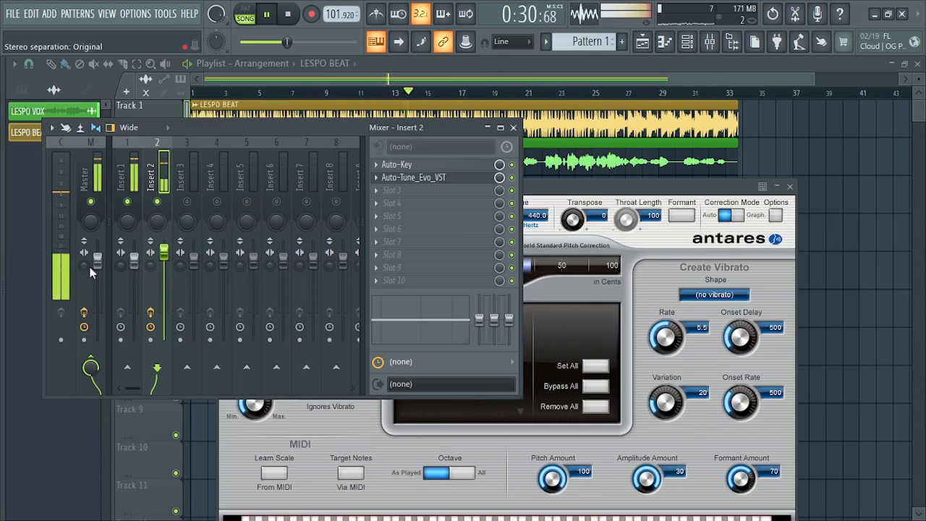